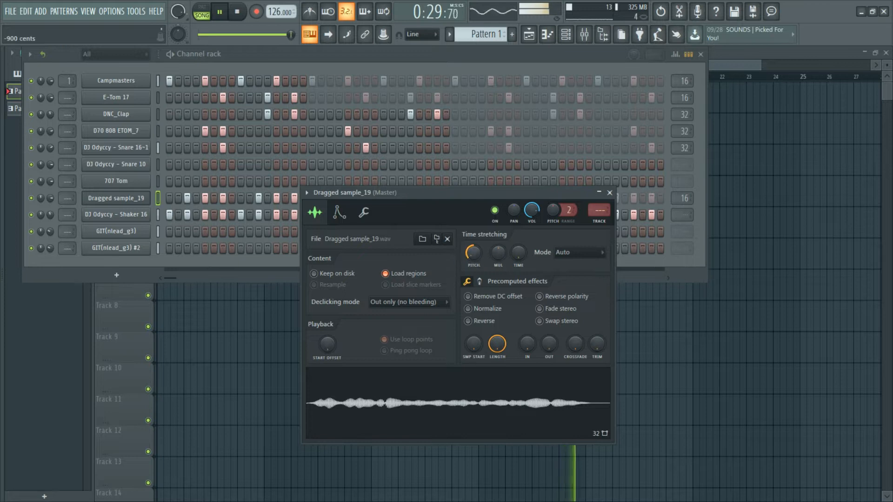
Replace the sample in the DNC_Clap channel with the GIT(Clap_tr) sample from the browser
click(611, 195)
mouse_move(3, 385)
click(48, 398)
click(49, 385)
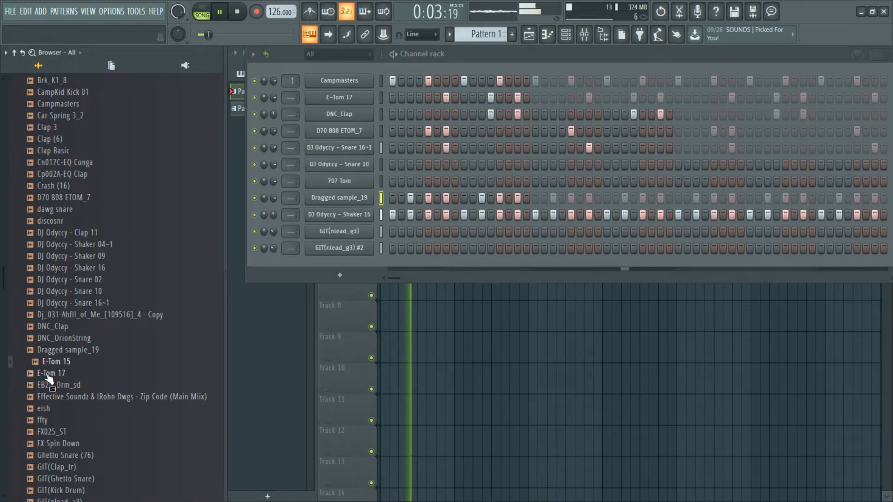
scroll(69, 395, down, 2)
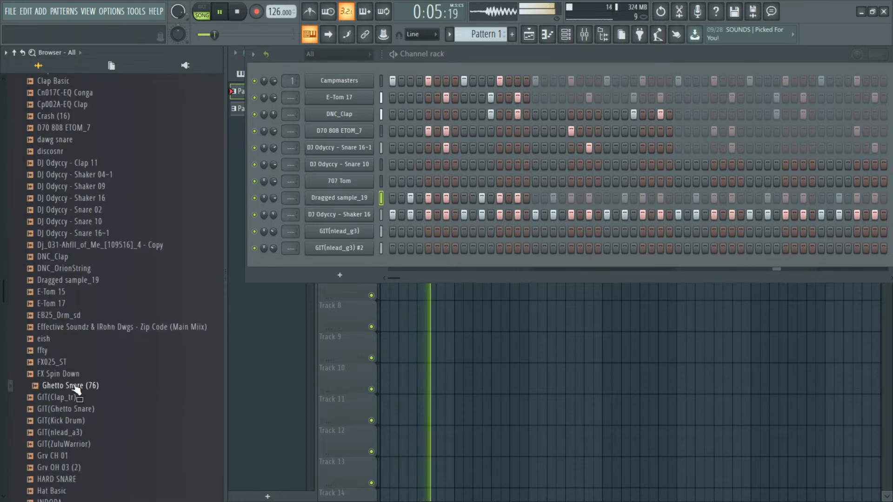
drag(70, 410, 135, 114)
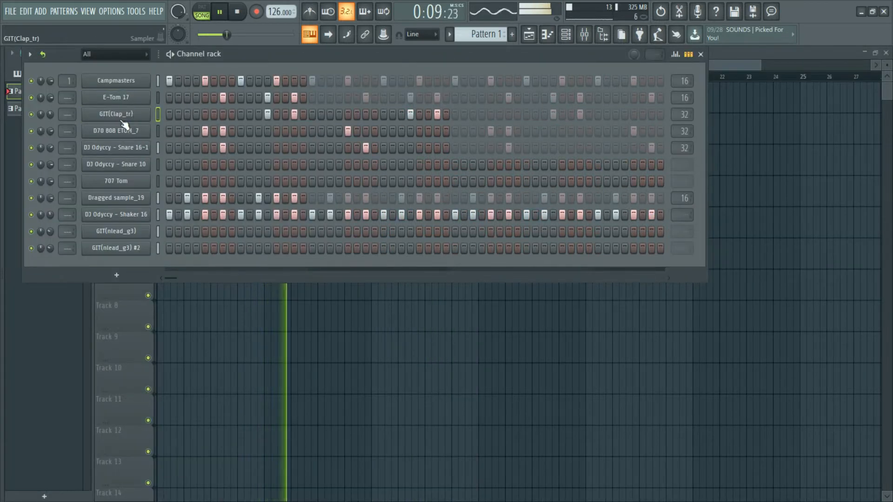
Set the fade-out of the GIT(Clap_tr) sample to 62%
click(120, 118)
drag(269, 275, 269, 297)
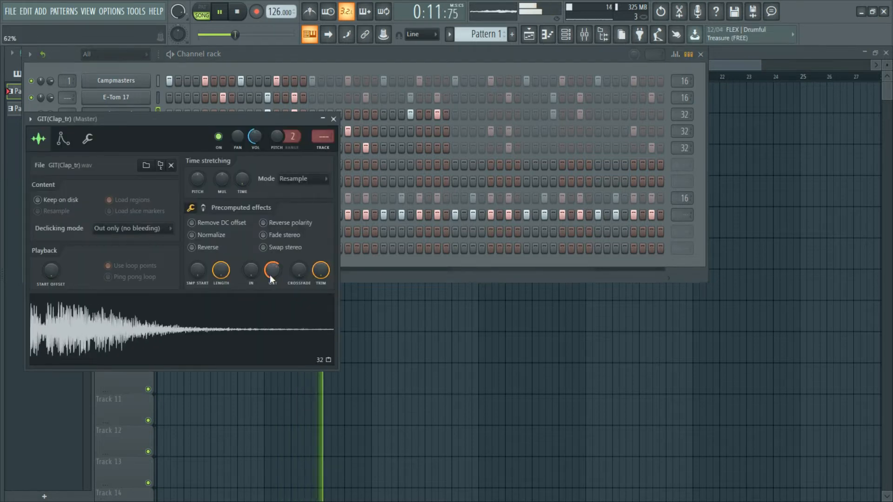
click(334, 120)
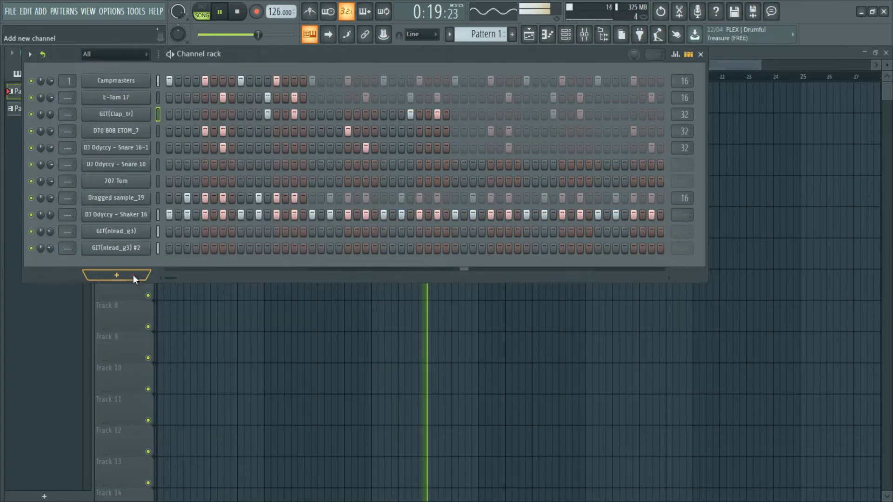
Add a reFX Nexus channel and load its LD Accelerator preset from the Dance Leads category
click(137, 279)
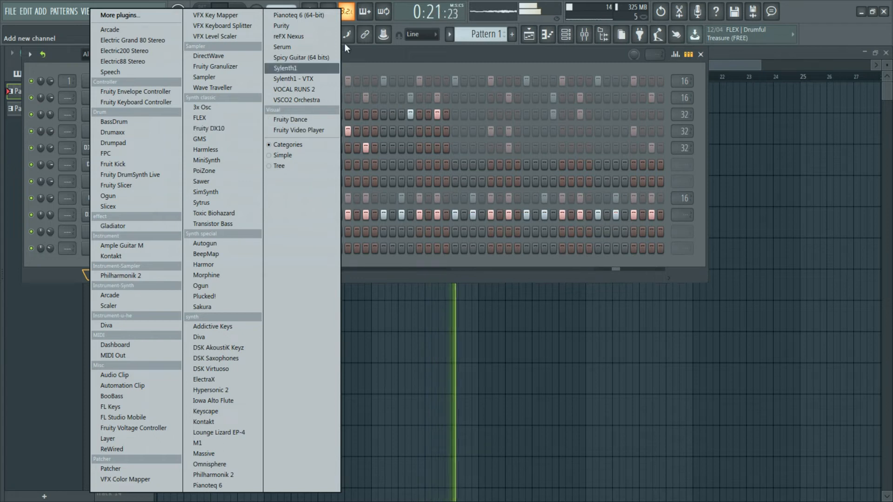
click(289, 37)
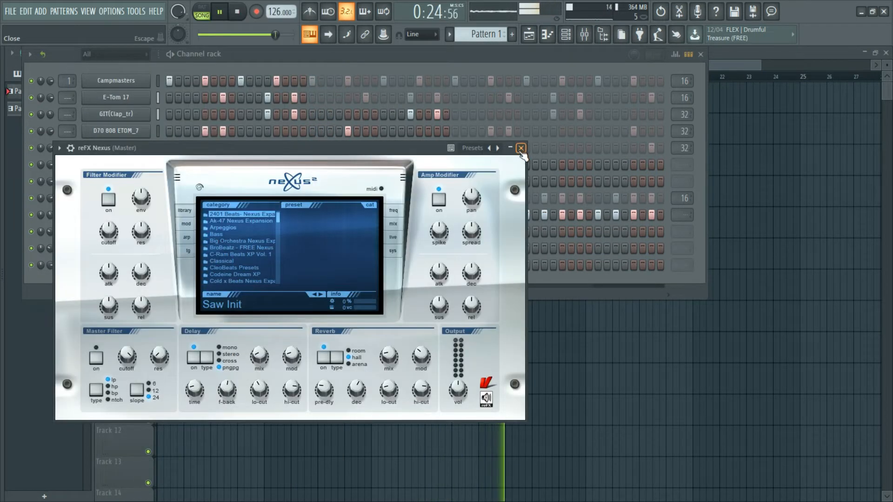
scroll(243, 262, down, 1)
click(238, 269)
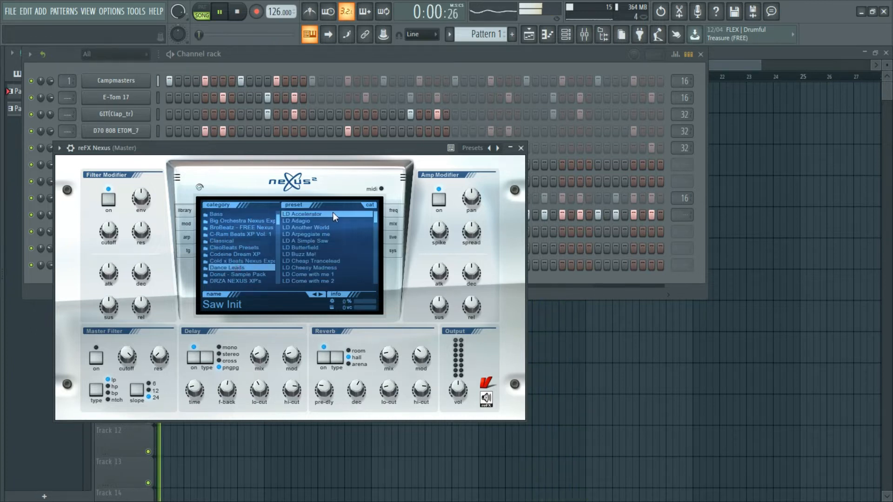
click(333, 214)
click(521, 148)
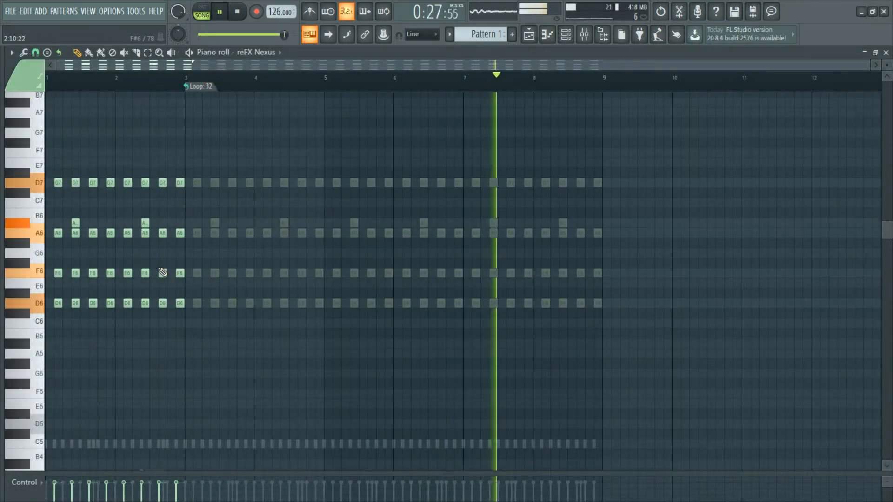
Program DJ Odyccy - Snare 10 hits on steps 9, 15, 25, 28 and 31 in the channel rack
click(565, 34)
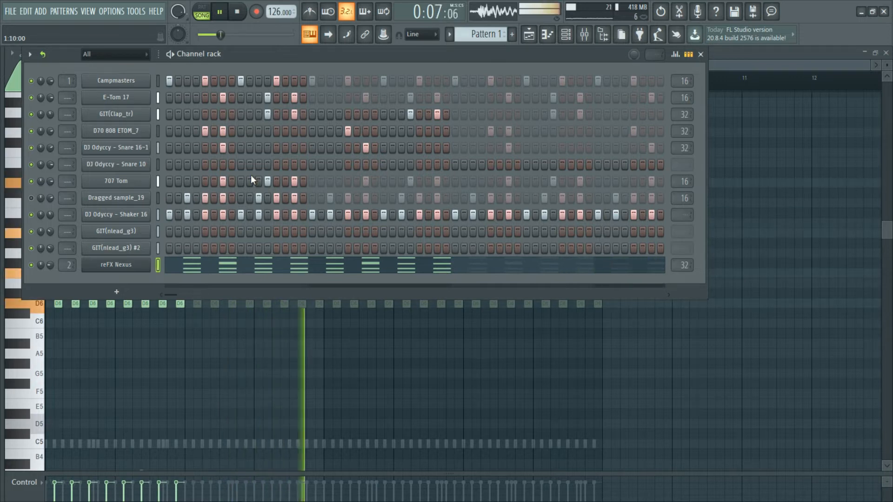
scroll(40, 184, down, 4)
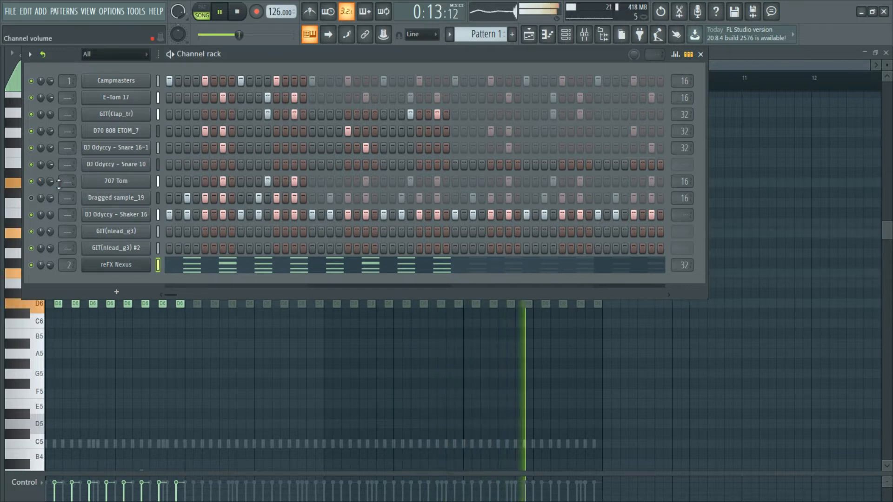
key(space)
key(space)
click(205, 165)
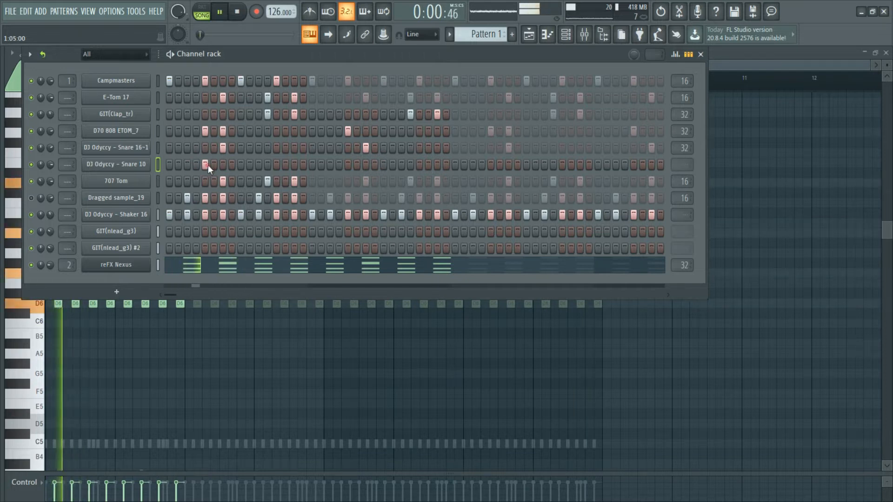
click(242, 165)
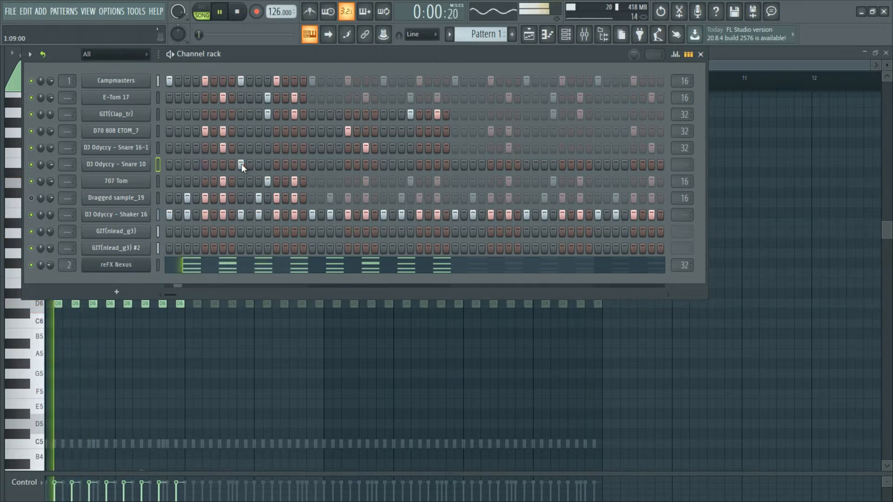
click(294, 165)
click(384, 164)
click(410, 164)
key(space)
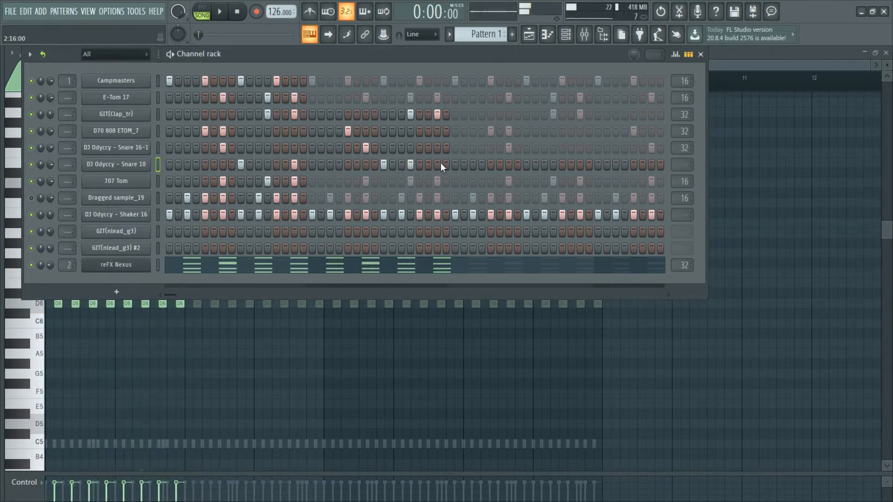
Loop the DJ Odyccy - Snare 10 channel at the next bar (32 steps) and set its volume to 72%
right_click(681, 165)
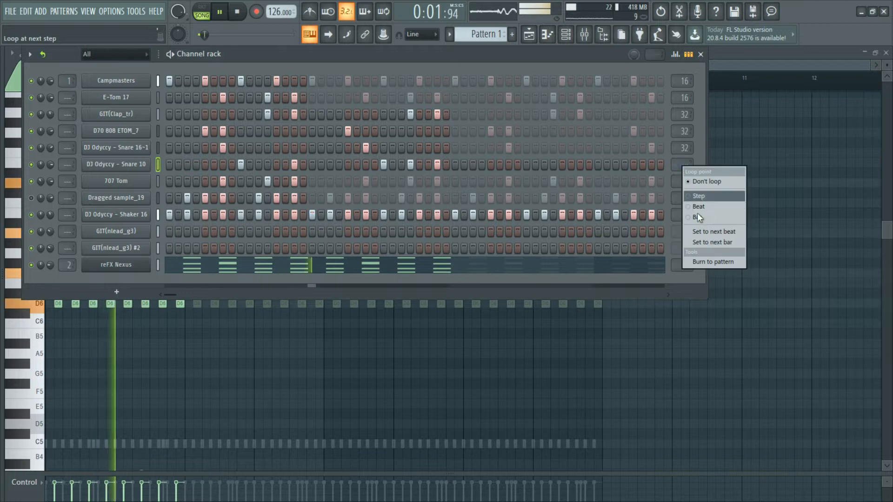
click(710, 246)
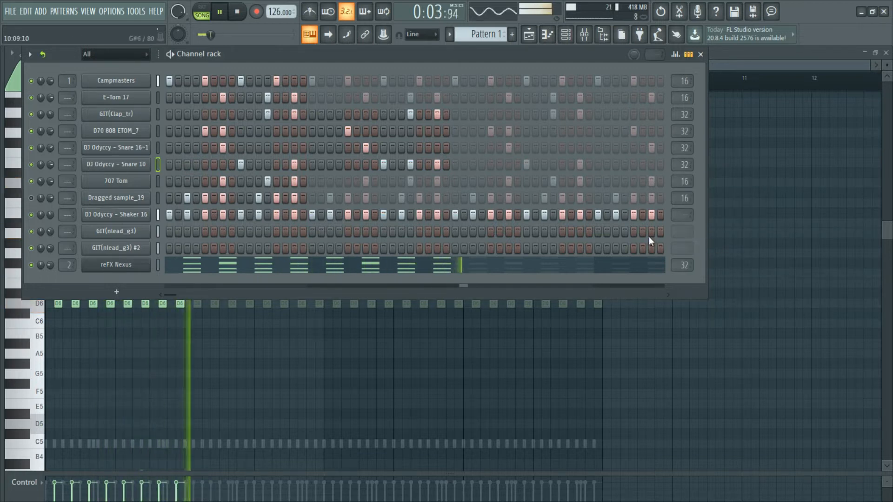
drag(52, 165, 52, 169)
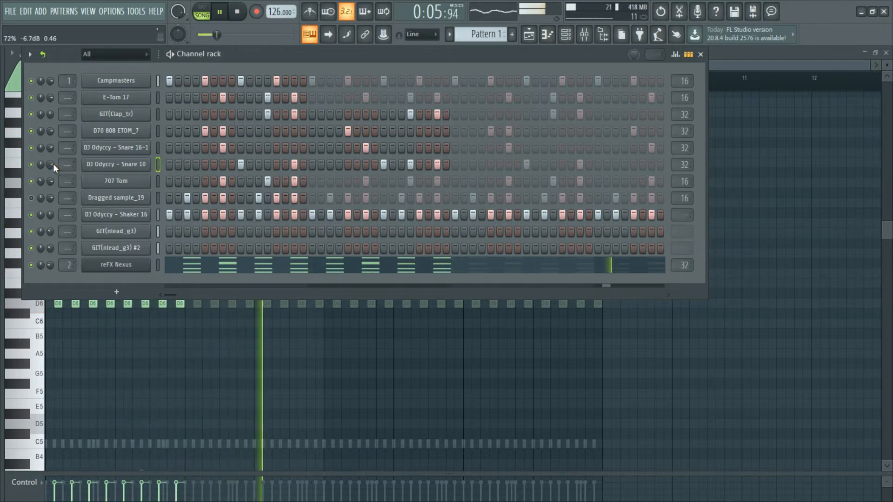
Narrow the channel buttons and widen the channel rack's grid, displayed as a note overview
drag(158, 55, 114, 54)
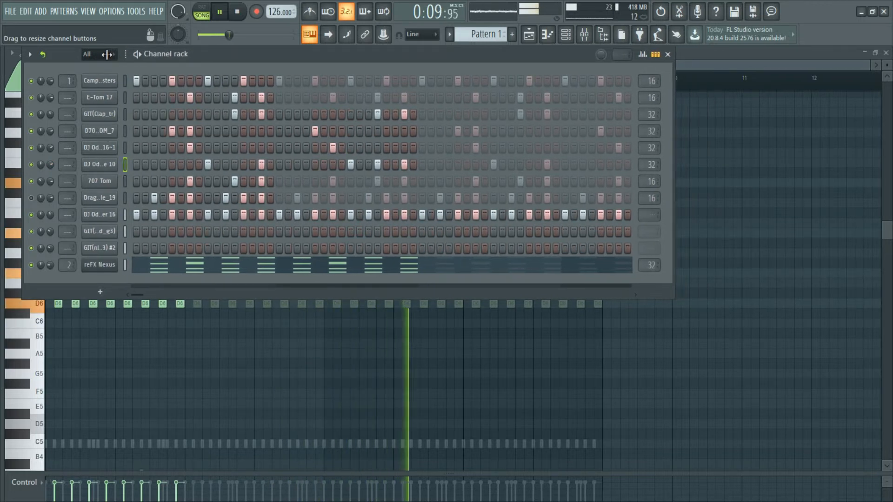
drag(673, 300, 883, 300)
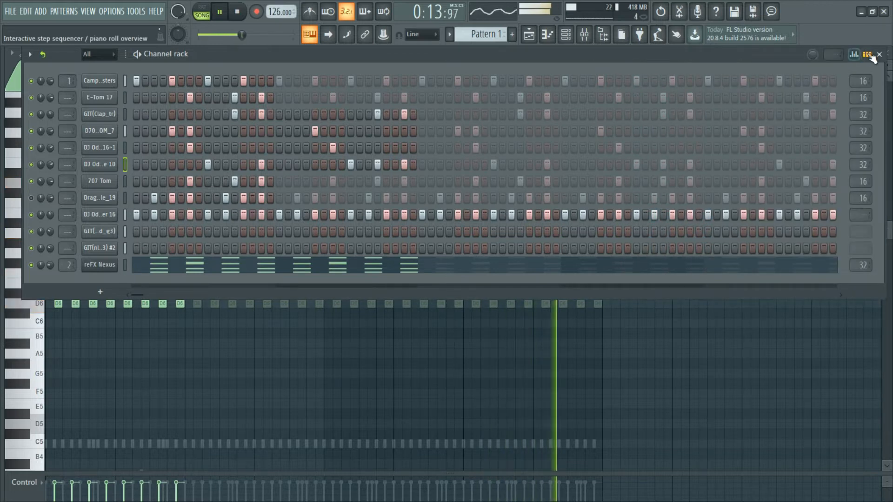
click(867, 54)
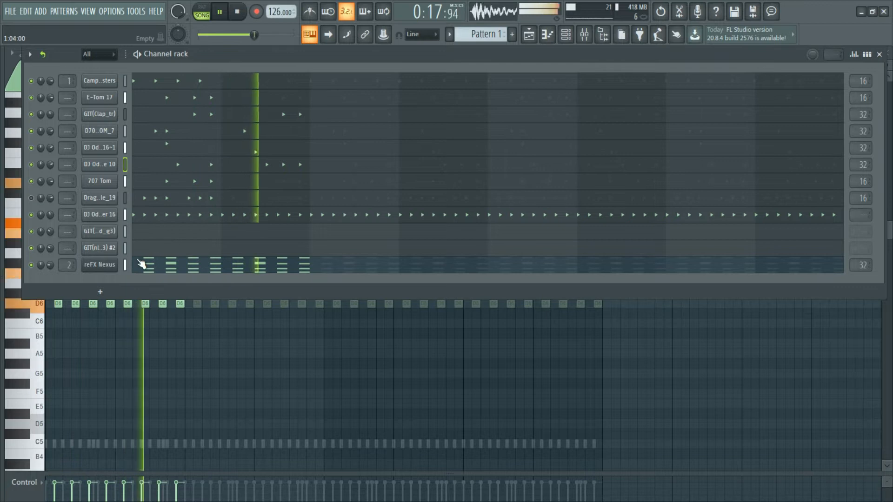
Audition samples in the browser and add Jeh as a new channel below DJ Odyccy - Shaker 16
mouse_move(2, 360)
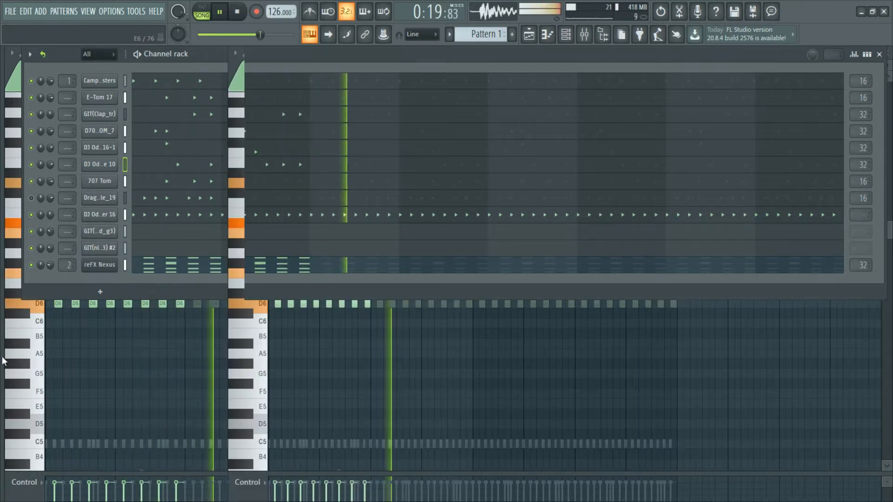
click(43, 387)
click(49, 433)
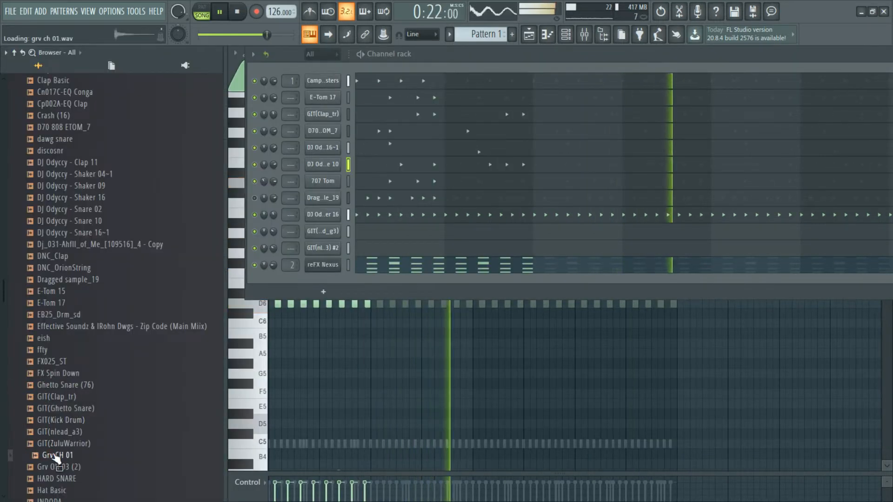
scroll(51, 435, down, 2)
click(50, 409)
click(52, 433)
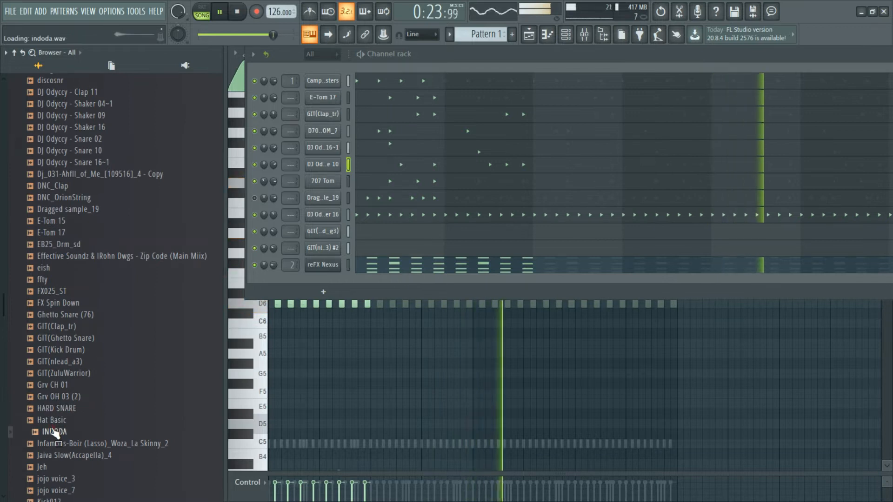
click(55, 446)
click(56, 458)
scroll(58, 446, down, 2)
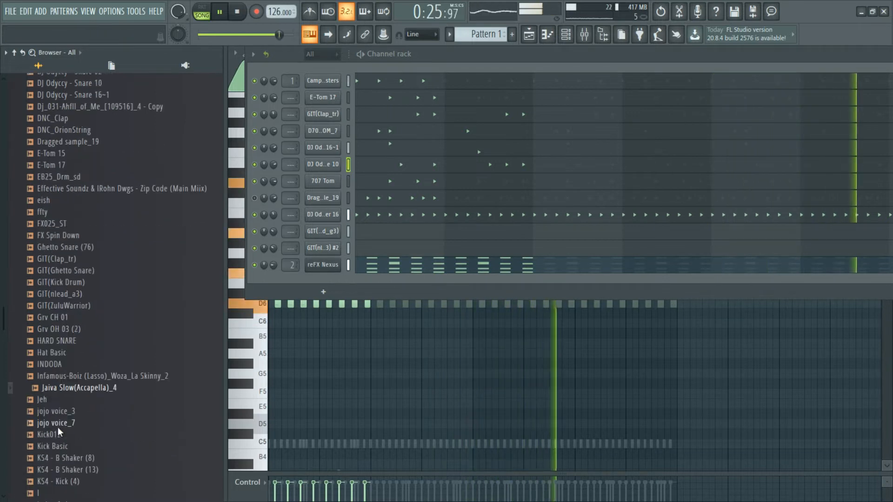
click(56, 407)
drag(52, 399, 110, 226)
Normalize the Jeh sample and set its channel volume to 50%
click(110, 231)
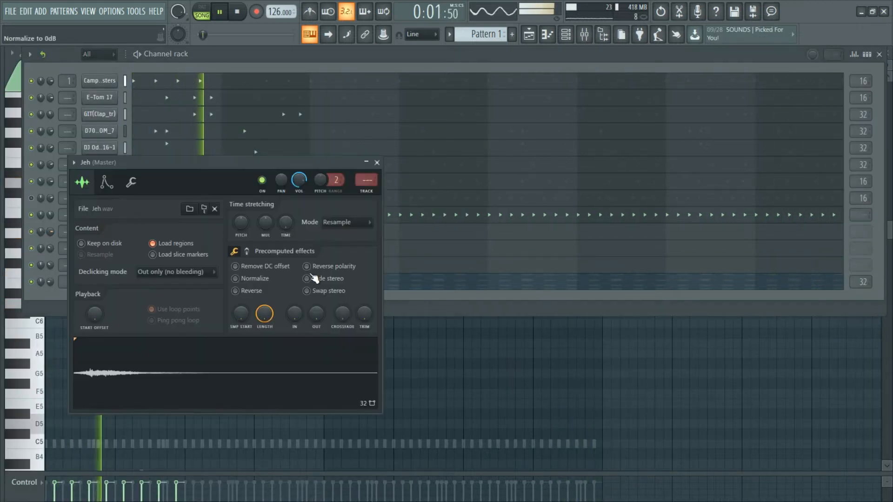
click(236, 278)
click(250, 291)
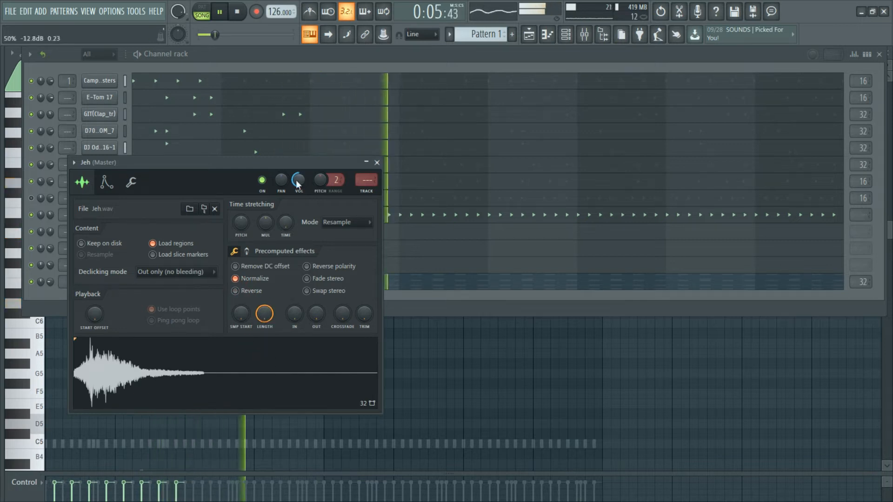
click(377, 162)
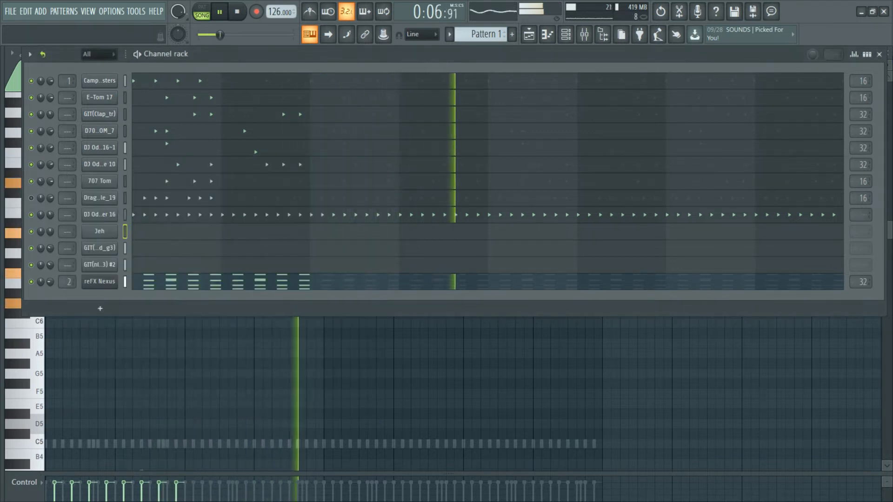
Place Jeh hits on steps 3, 7, 11 and 15 in the step sequencer and loop the channel at 16 steps
click(867, 55)
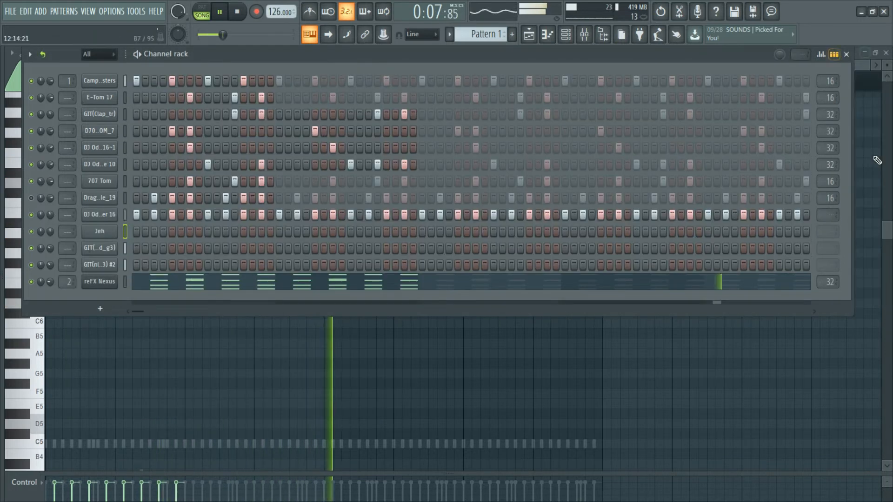
click(190, 231)
click(226, 231)
click(261, 231)
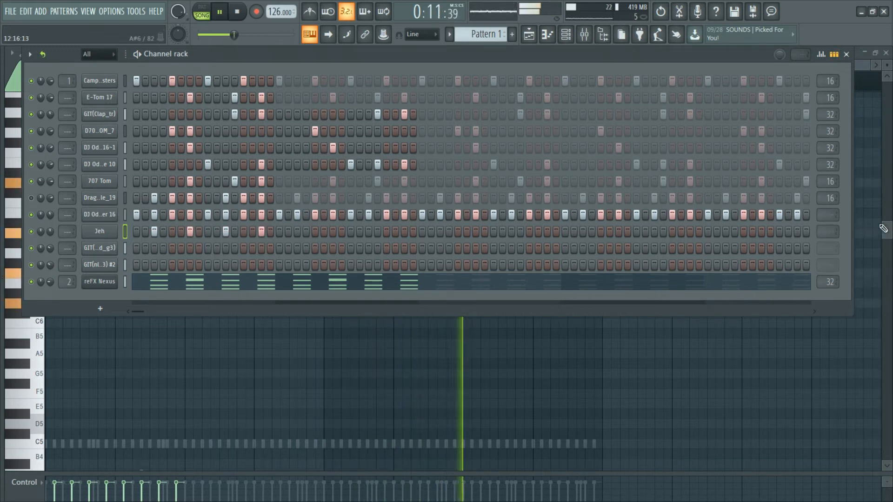
right_click(831, 234)
click(858, 308)
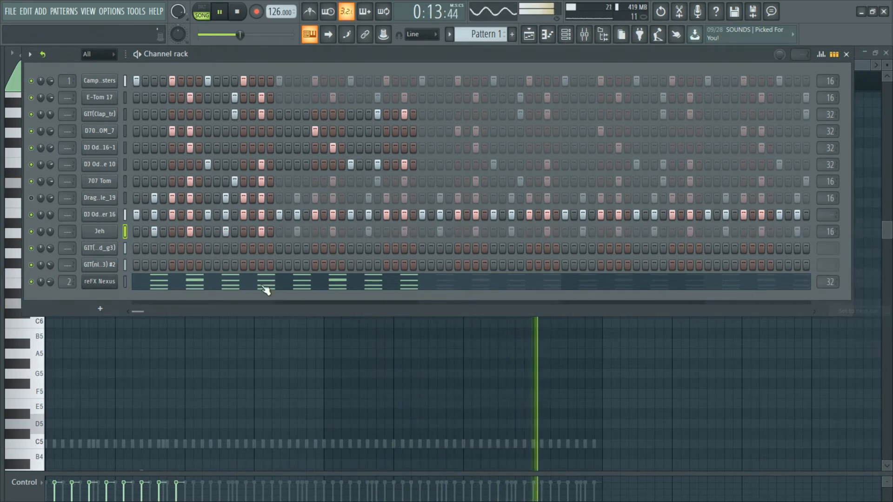
Give the Jeh sample a small start offset and lower its time-stretching pitch
click(107, 234)
drag(96, 314, 96, 310)
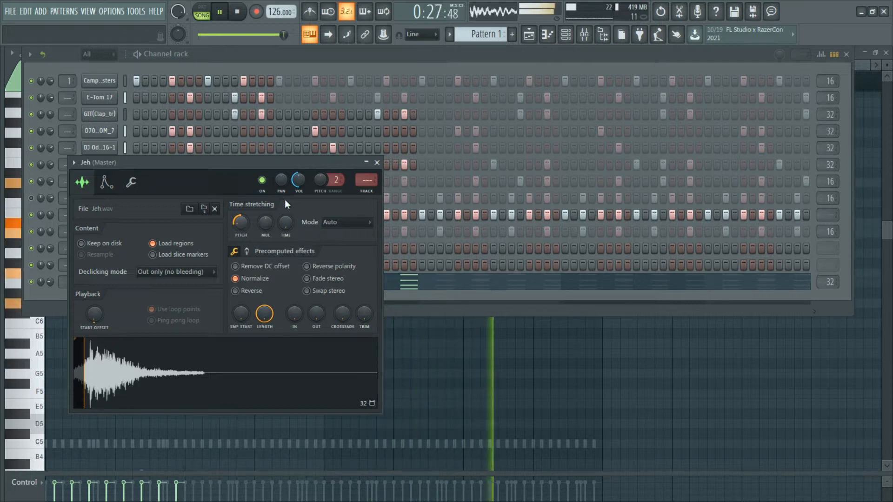
click(377, 162)
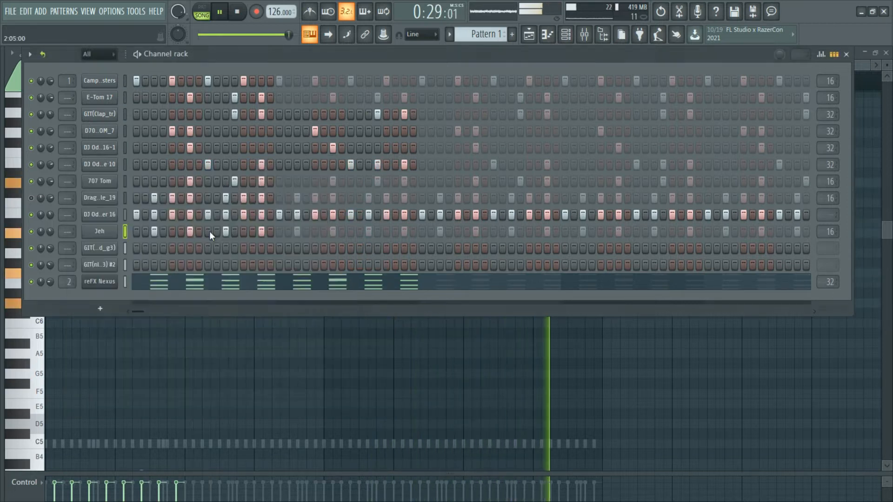
Audition further vocal, kick and percussion samples in the browser and add N4K18 as a channel above Campmasters
click(2, 314)
click(49, 411)
click(47, 433)
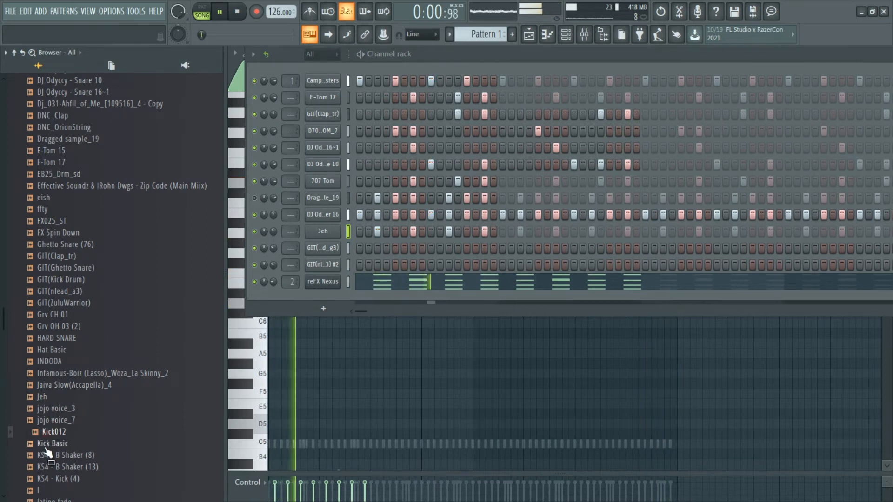
click(49, 386)
click(43, 397)
click(55, 378)
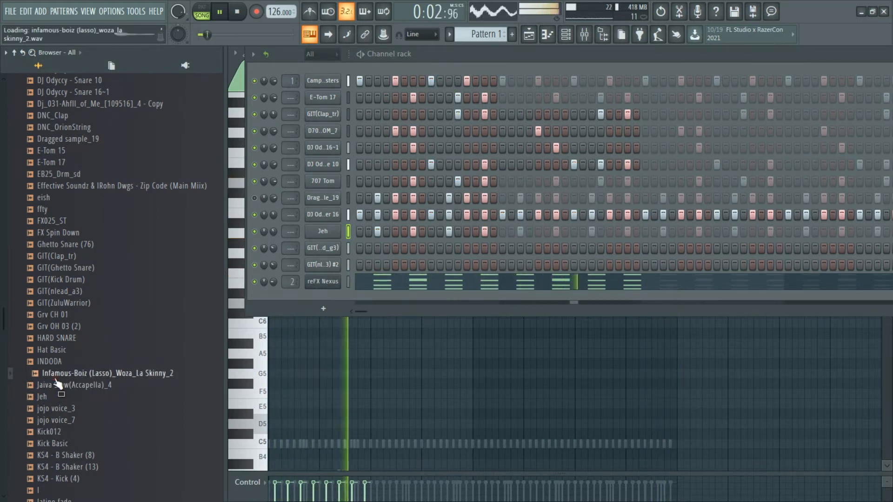
key(Up)
key(Up)
click(56, 376)
scroll(68, 365, down, 2)
click(54, 375)
click(54, 399)
click(53, 411)
click(55, 432)
click(55, 444)
click(55, 455)
scroll(70, 382, down, 3)
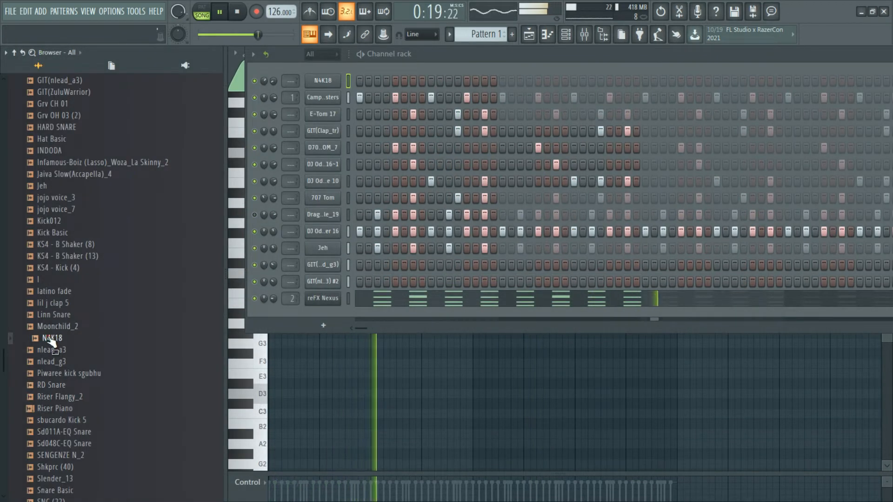
Set the root note of the N4K18 sample to C5 in its channel settings
drag(51, 342, 296, 220)
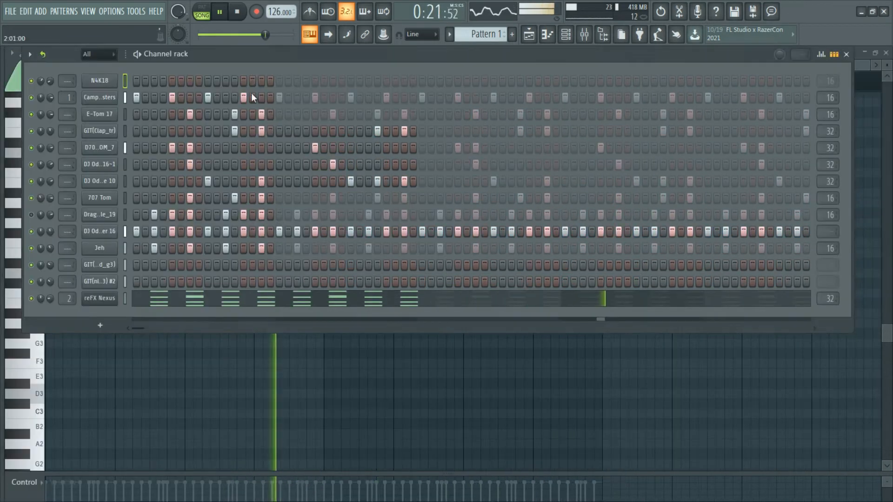
click(97, 81)
click(146, 197)
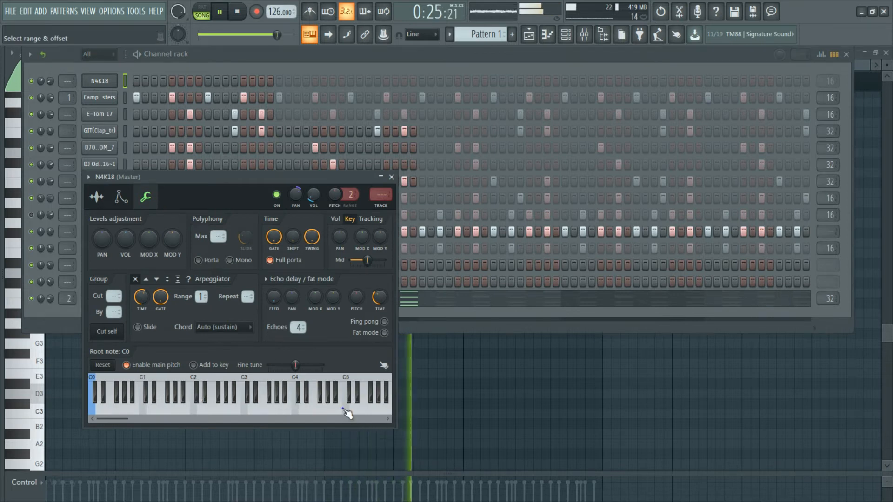
Place an N4K18 hit on step 1, turn off looping for that channel and close its settings
click(135, 80)
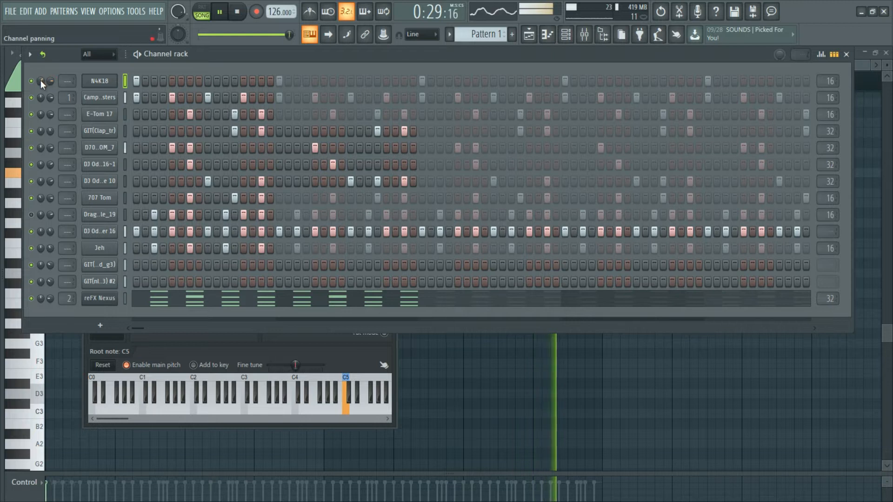
right_click(830, 81)
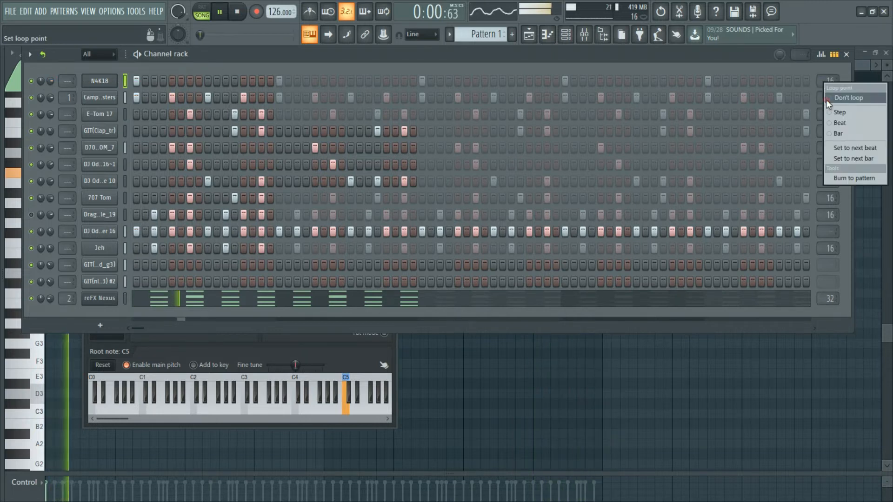
click(826, 99)
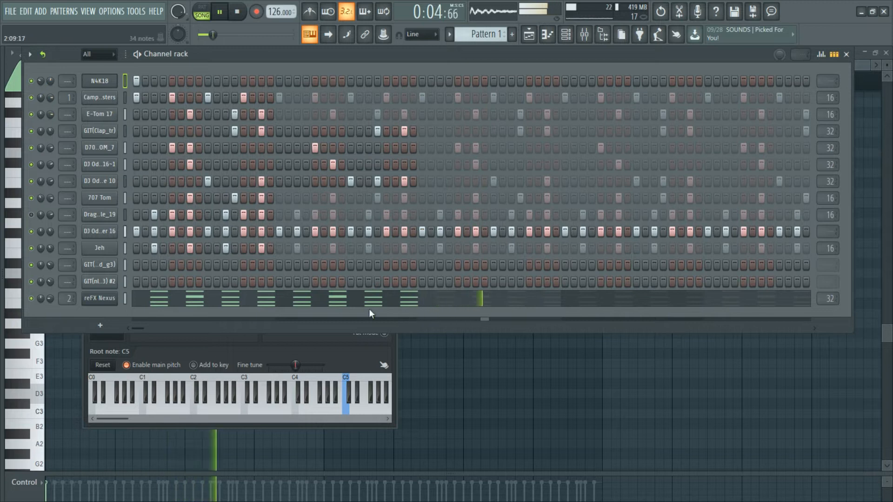
click(359, 367)
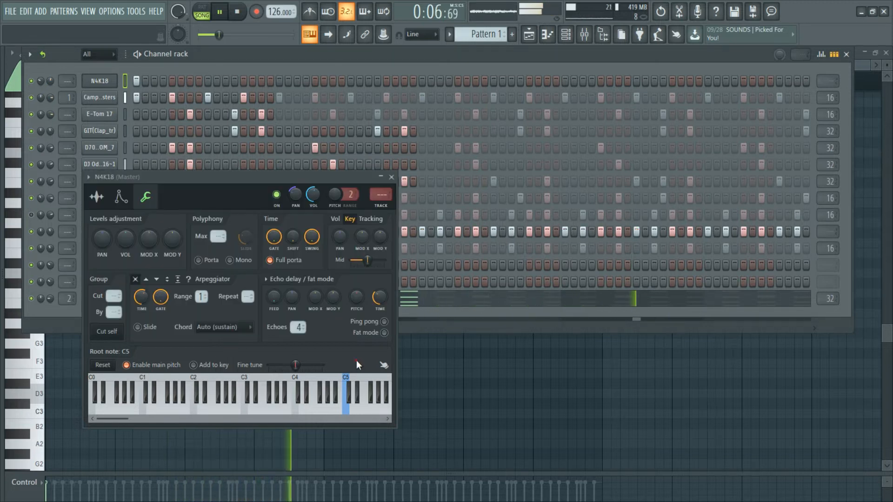
click(391, 178)
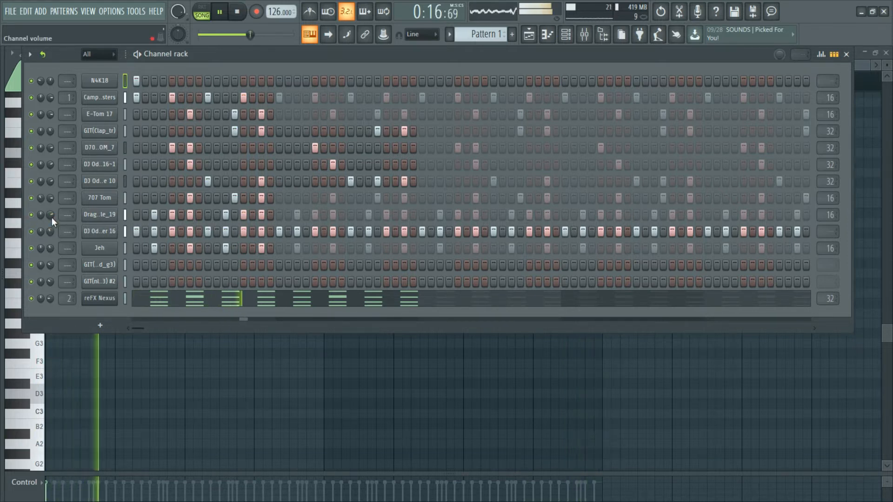
Delete the Drag..le_19 channel from the channel rack
scroll(51, 216, down, 3)
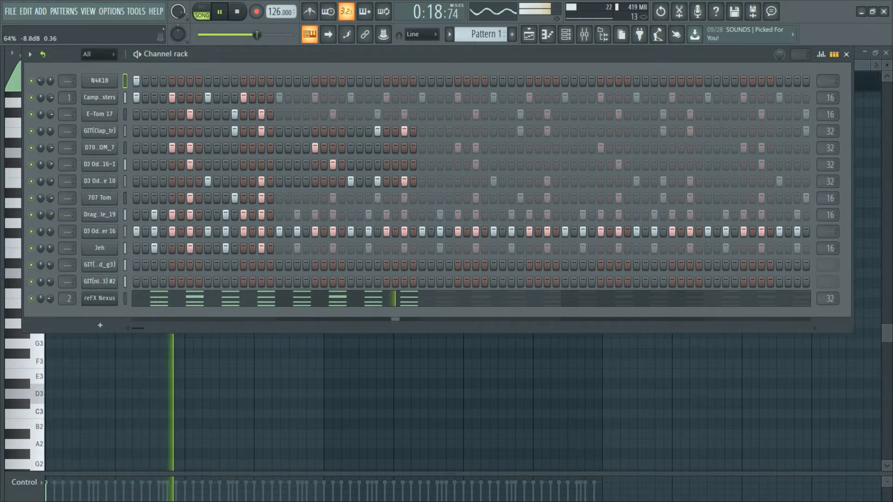
click(125, 216)
key(alt+Delete)
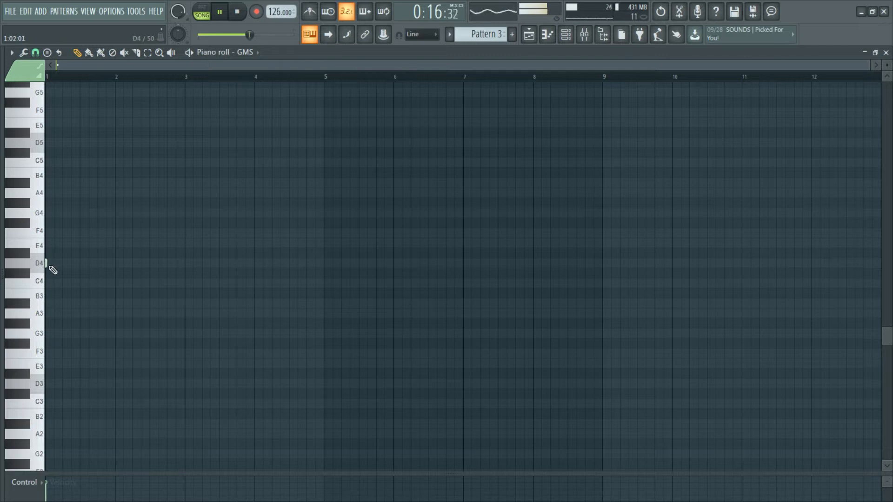
Draw two four-bar GMS notes in Pattern 3: D4 from bar 1 and C4 from bar 5
drag(204, 312, 328, 343)
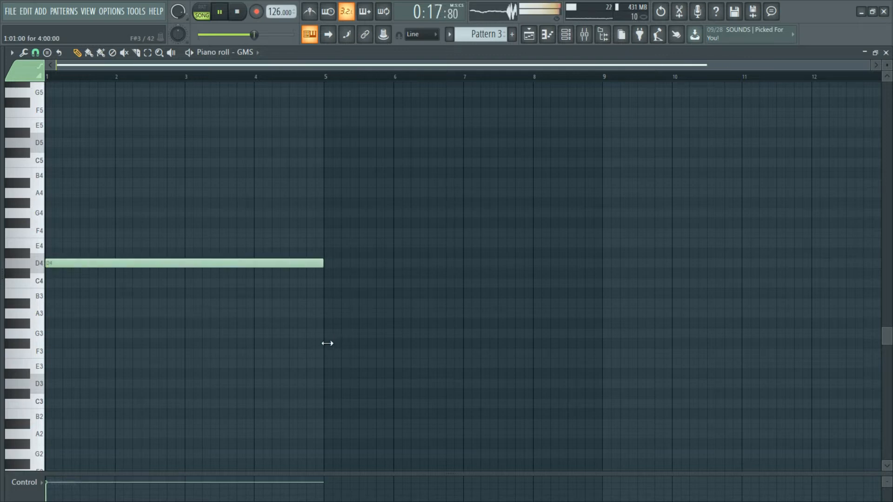
click(328, 284)
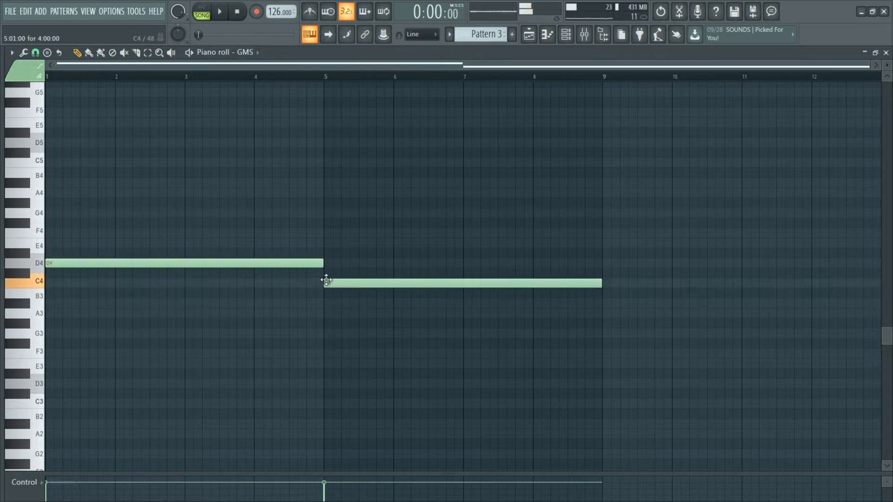
click(565, 40)
Place Pattern 3 on Track 3 of the playlist at bars 1 and 9 and play the arrangement
click(529, 34)
key(space)
click(162, 168)
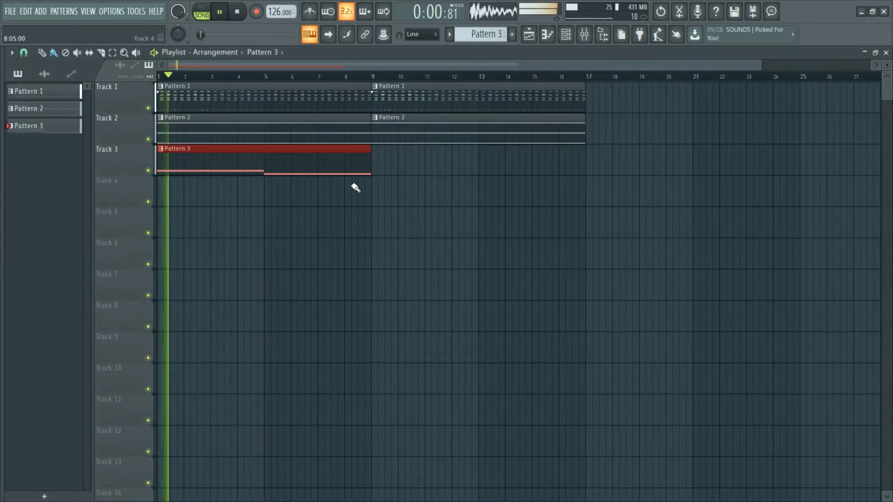
click(328, 184)
right_click(373, 180)
click(373, 166)
scroll(328, 208, down, 1)
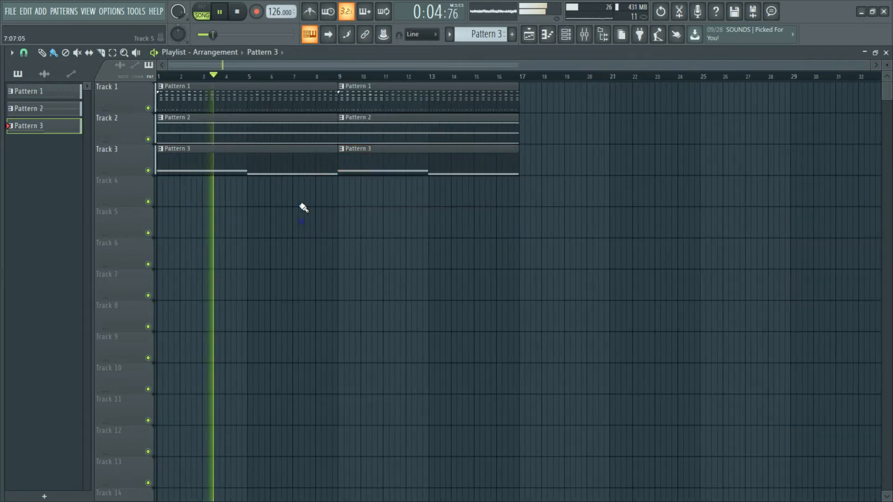
Lower the GMS note starting at bar 5 of Pattern 3 to D3, trying A3 first and auditioning the playback
double_click(279, 166)
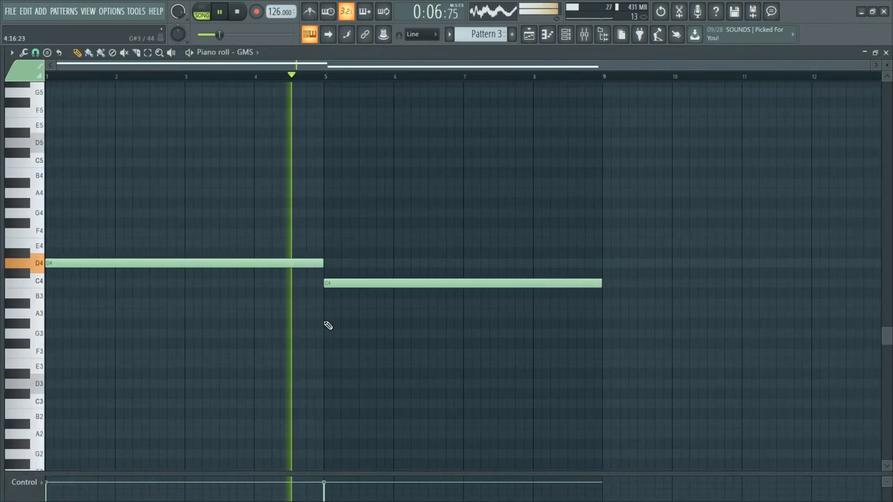
key(space)
drag(342, 285, 336, 314)
click(315, 77)
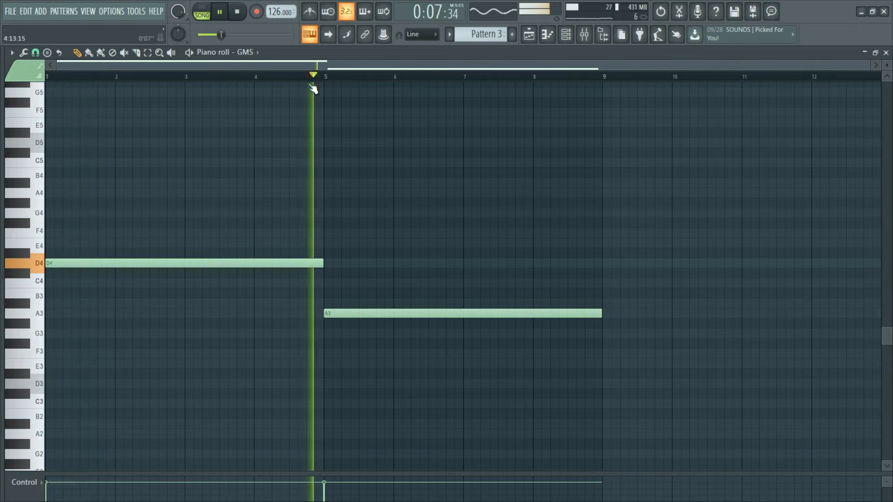
drag(340, 317, 339, 386)
key(space)
key(space)
key(space)
key(space)
key(space)
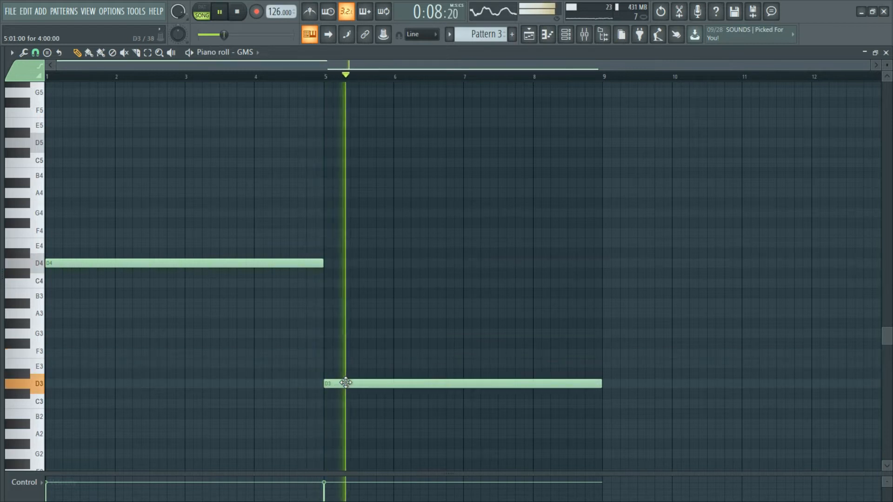
Raise both GMS notes in Pattern 3 by one octave, to D5 and D4
click(565, 33)
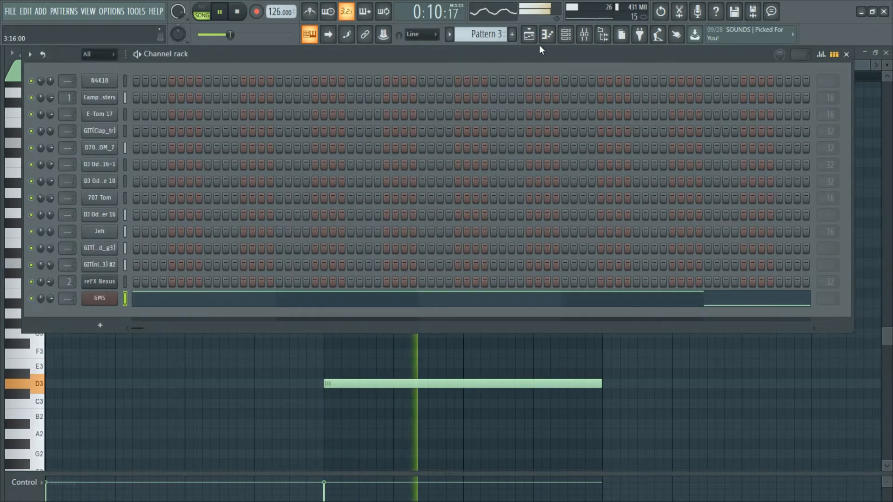
click(534, 303)
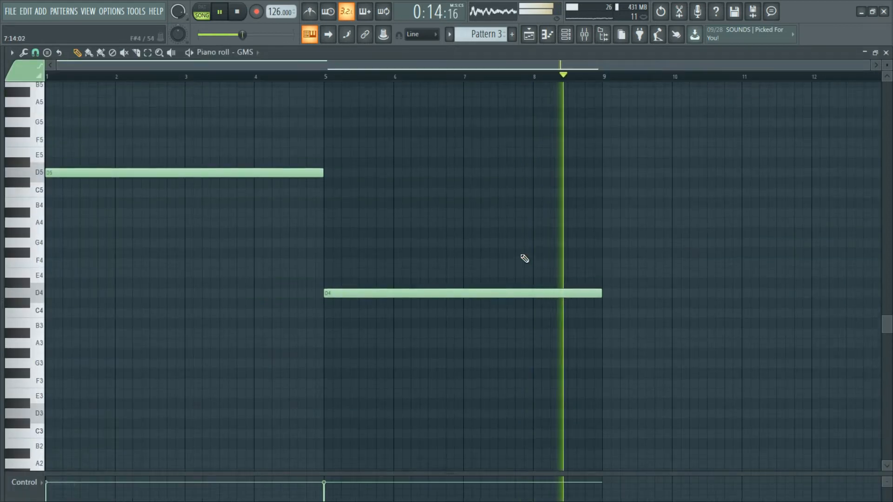
scroll(524, 258, up, 3)
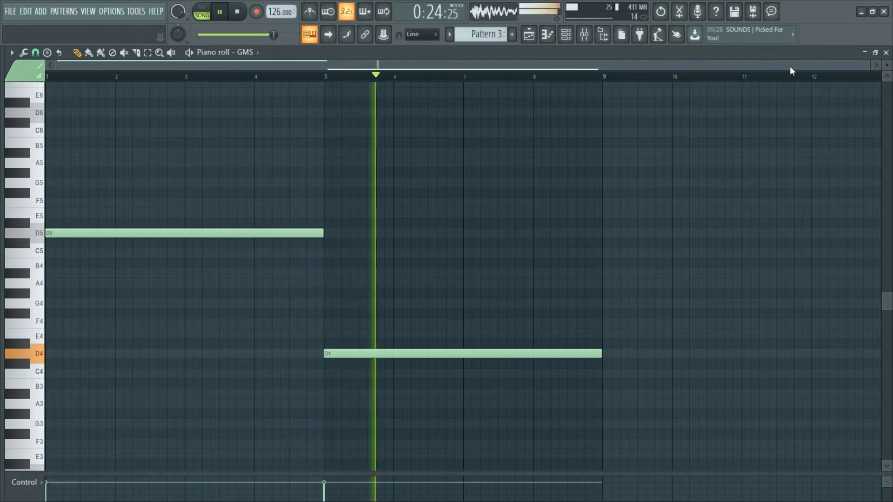
Lower the volume of the GMS channel in the channel rack
click(566, 34)
click(50, 301)
click(50, 298)
scroll(50, 297, down, 3)
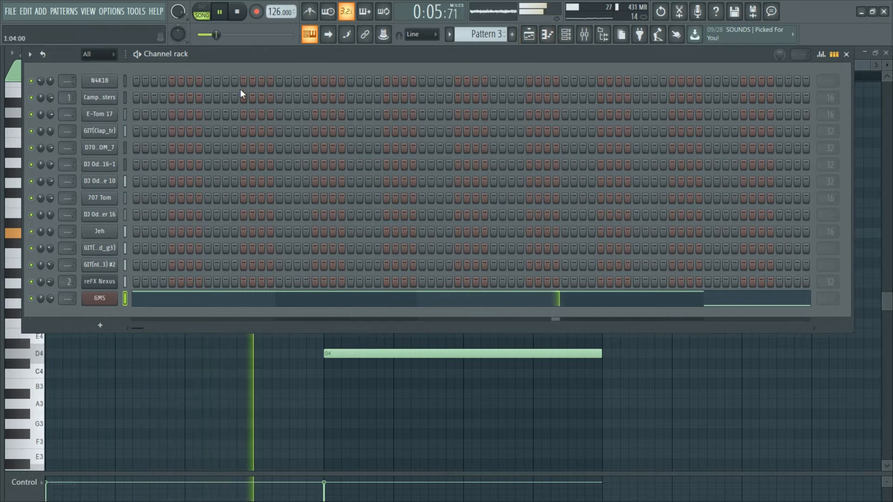
Return to Pattern 1 and cut the step data of the N4K18 channel
key(KP_Subtract)
key(KP_Subtract)
click(128, 78)
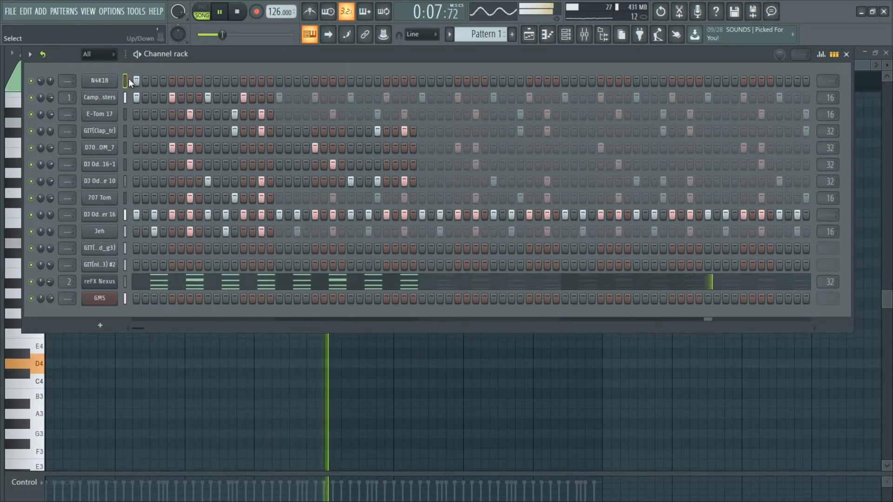
key(ctrl+x)
Switch to the empty Pattern 4 and place it at bar 1 on Track 4 of the playlist
key(KP_Add)
key(KP_Add)
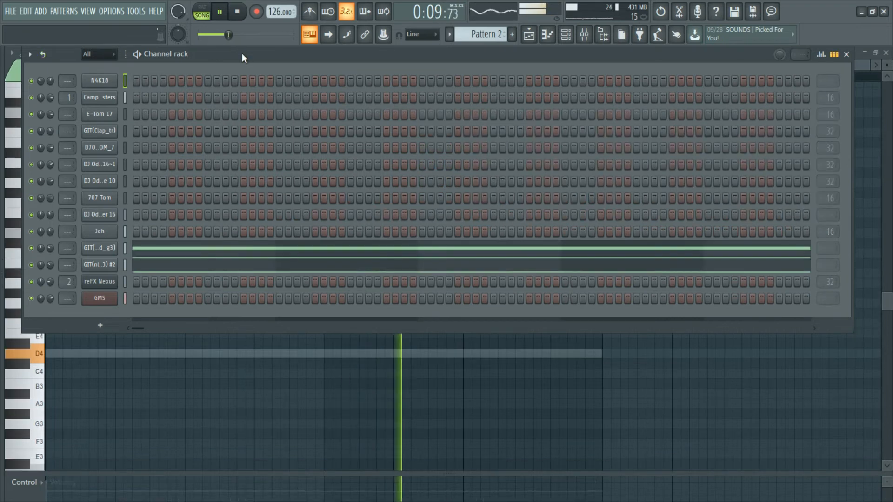
key(KP_Add)
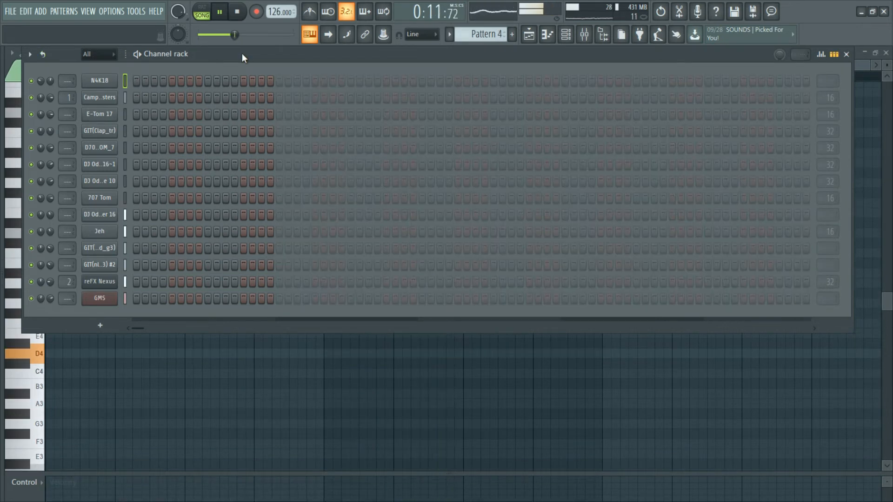
click(535, 39)
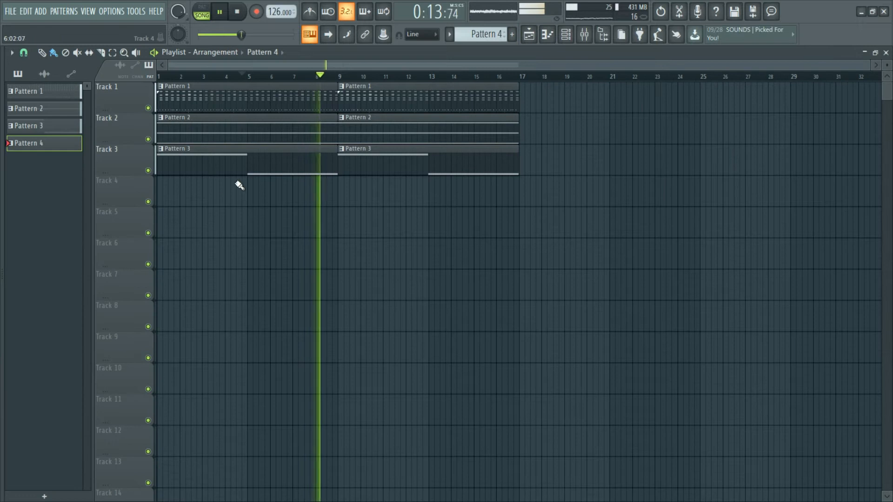
click(159, 201)
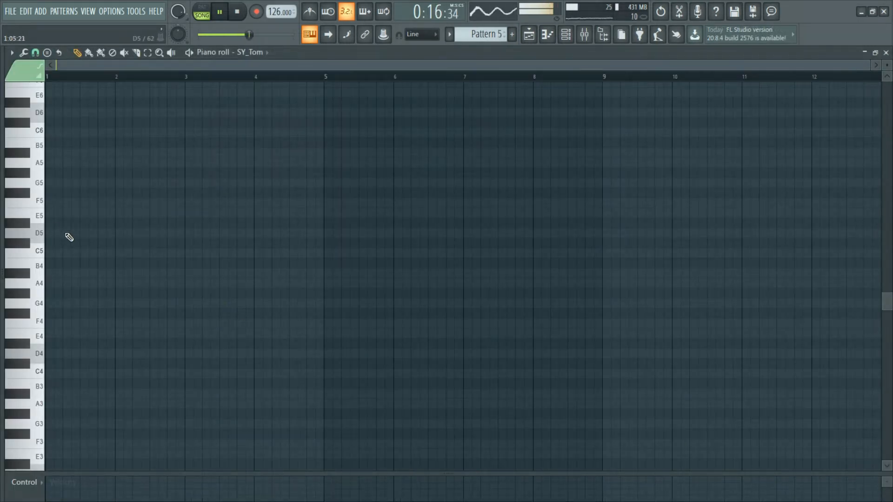
Paint a row of short, evenly spaced D5 notes across bar 1 of the SY_Tom piano roll in Pattern 5
scroll(48, 257, up, 4)
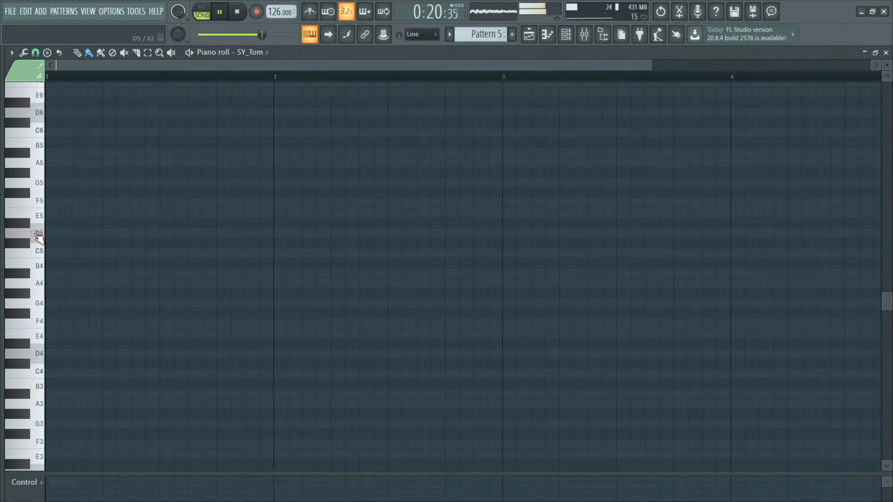
click(89, 237)
scroll(410, 279, down, 3)
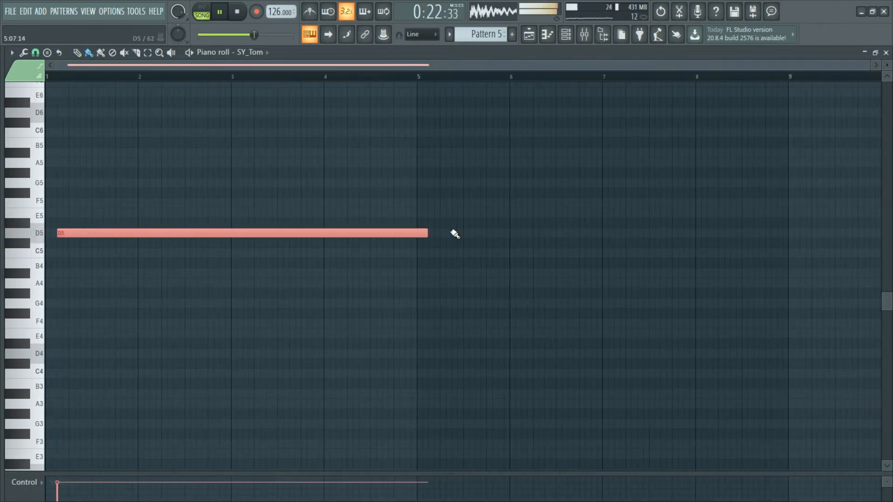
drag(438, 239, 104, 283)
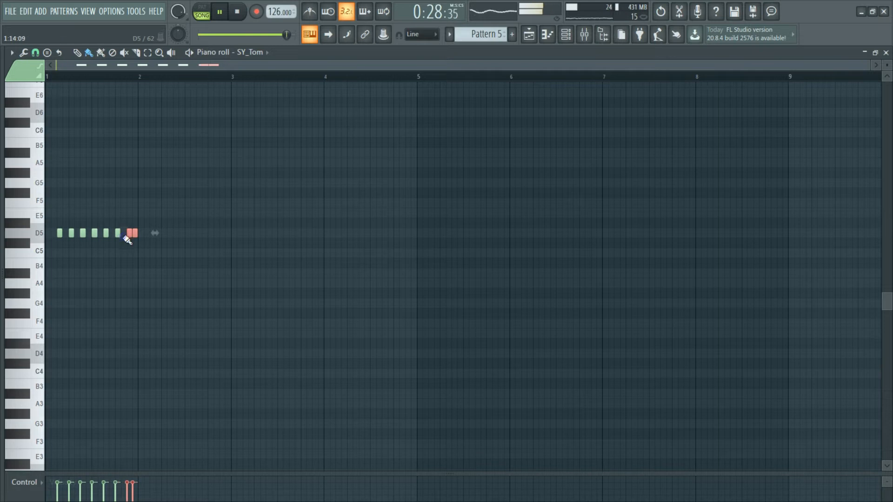
Place Pattern 5 at bar 16 on Track 5 of the playlist and reopen its SY_Tom notes
click(529, 35)
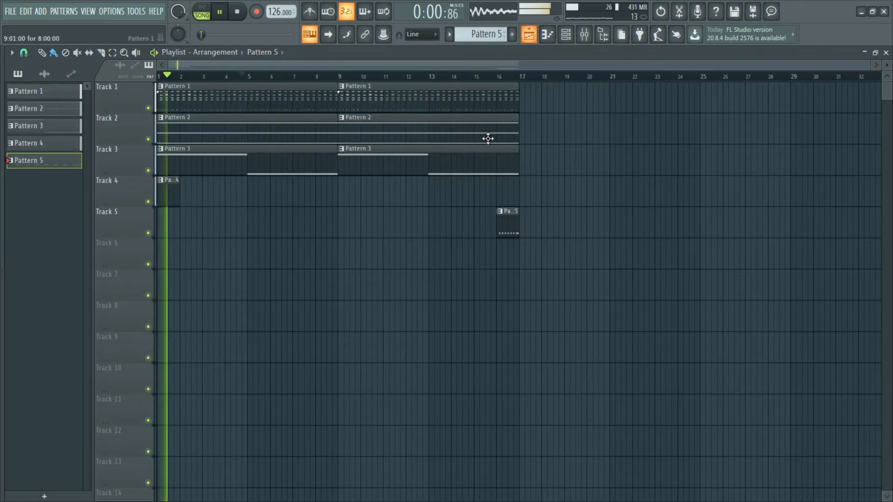
mouse_move(510, 230)
mouse_down()
mouse_move(486, 228)
mouse_move(507, 235)
mouse_move(507, 225)
mouse_up()
double_click(507, 225)
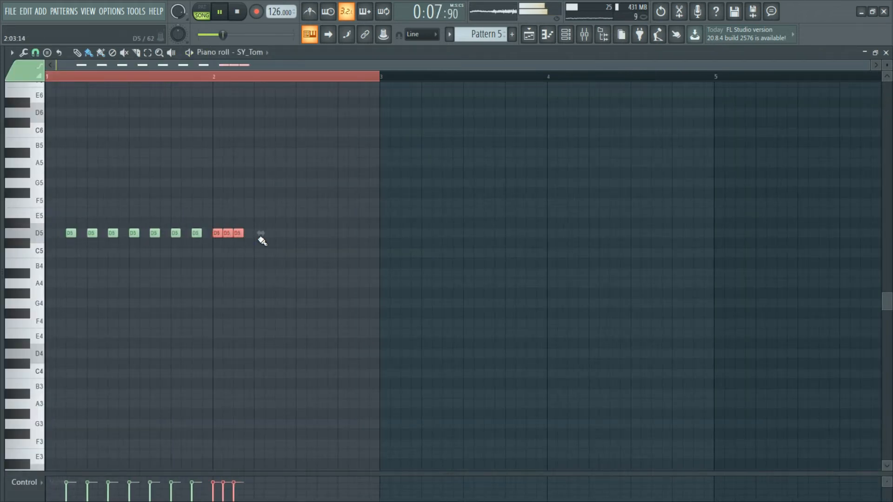
Fill bar 2 with back-to-back SY_Tom notes and lower the whole line to D4, with seven spaced hits in bar 1
right_click(283, 273)
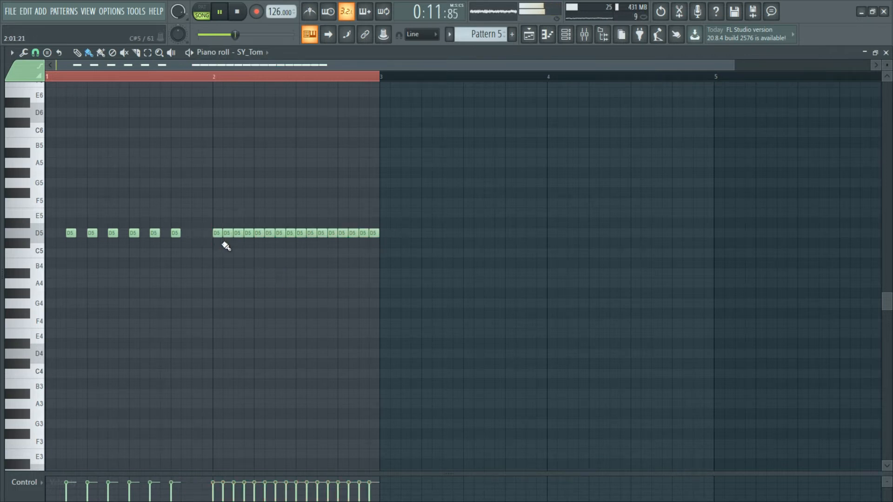
key(shift+Down)
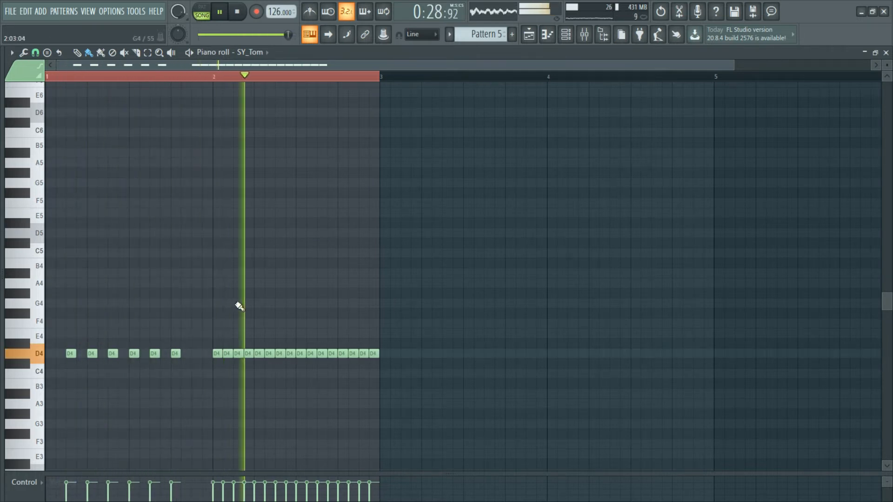
click(196, 353)
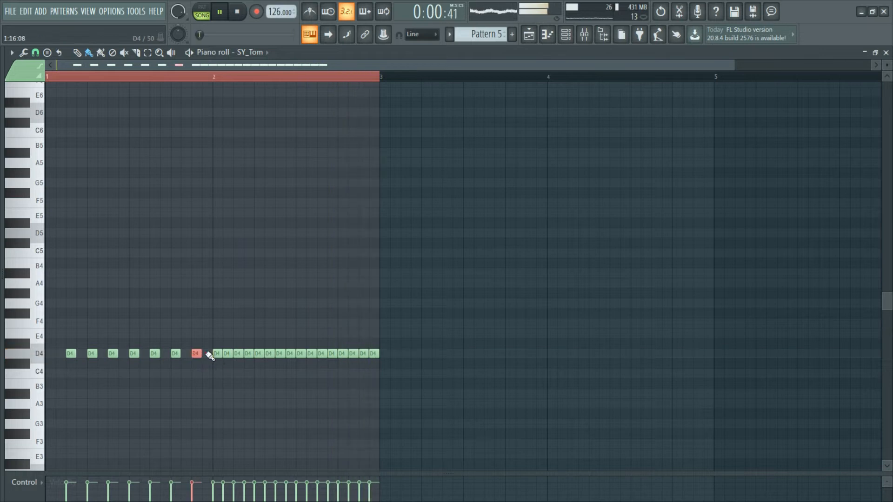
Try the Trap DirtyLead1 and Trap Dubbass presets from the Nexus 2 Trap Expansion category in reFX Nexus #2
click(572, 40)
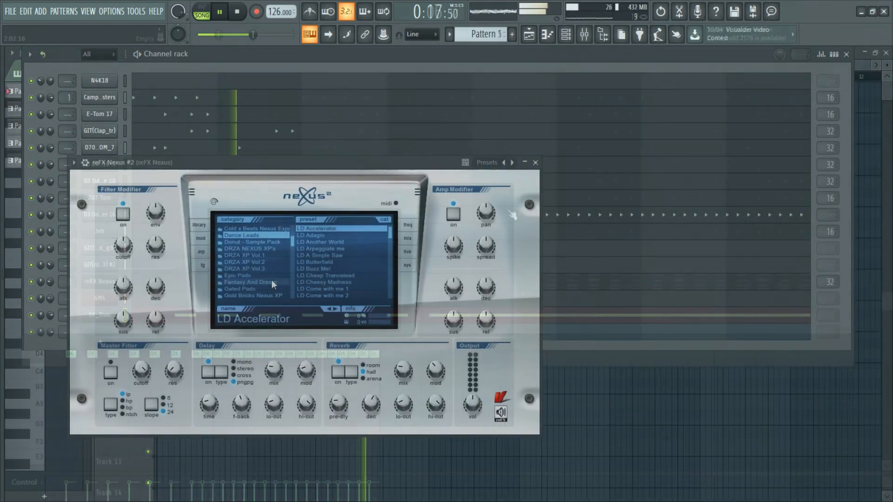
click(247, 289)
scroll(252, 283, down, 2)
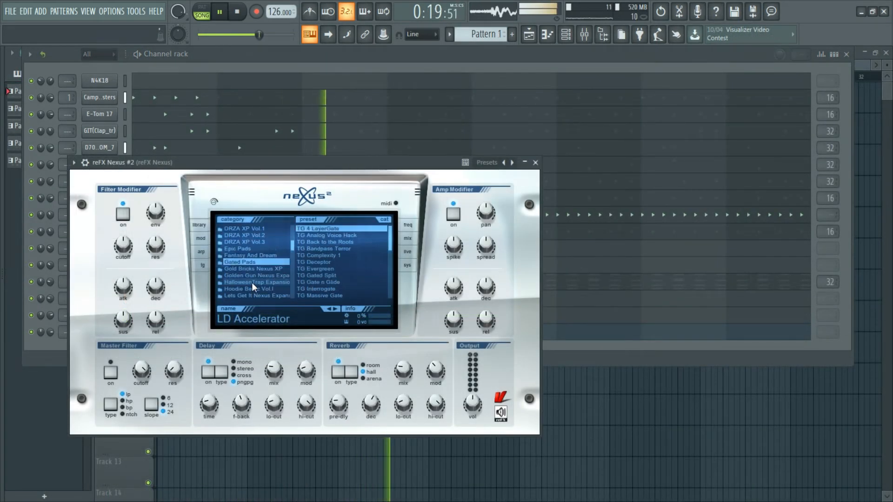
scroll(273, 275, down, 3)
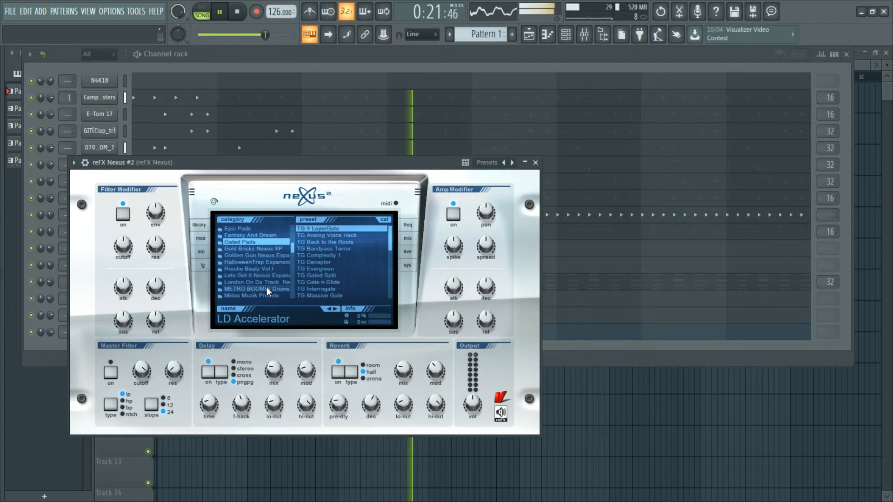
scroll(267, 286, down, 2)
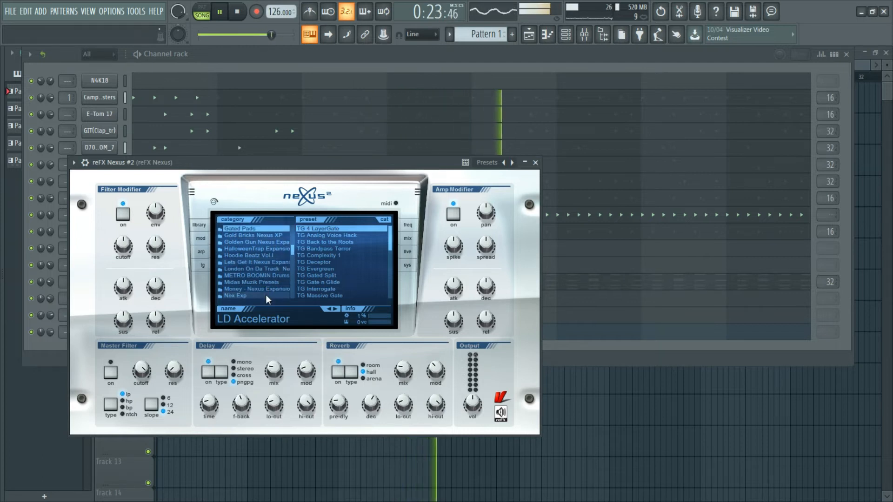
scroll(265, 290, down, 2)
click(258, 289)
click(317, 282)
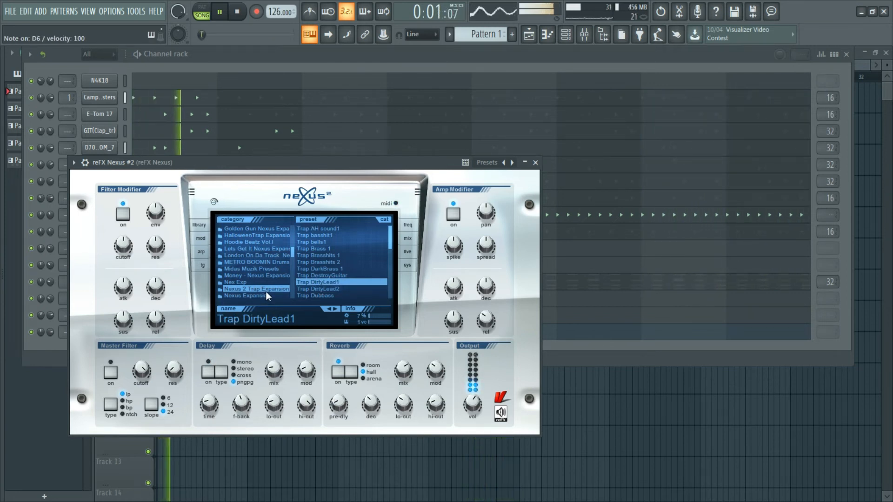
click(334, 294)
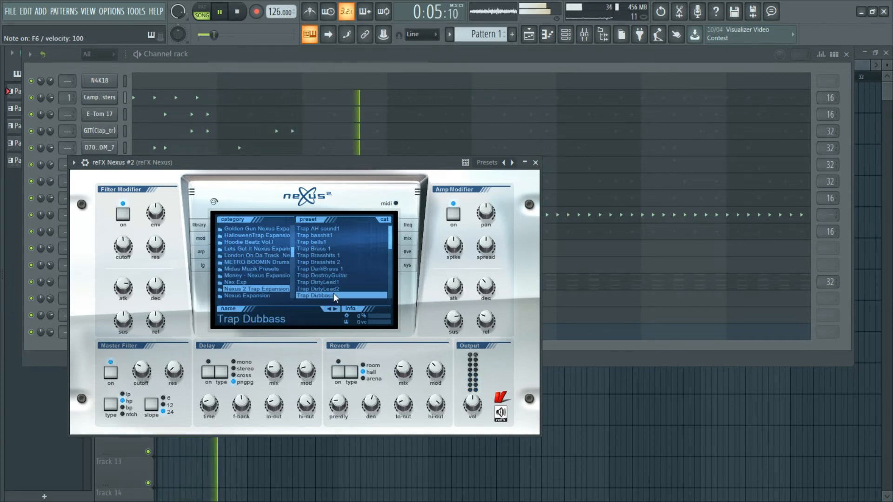
Try the Purple Juice Flute preset from the Purple Juice category in reFX Nexus #2
scroll(250, 275, down, 5)
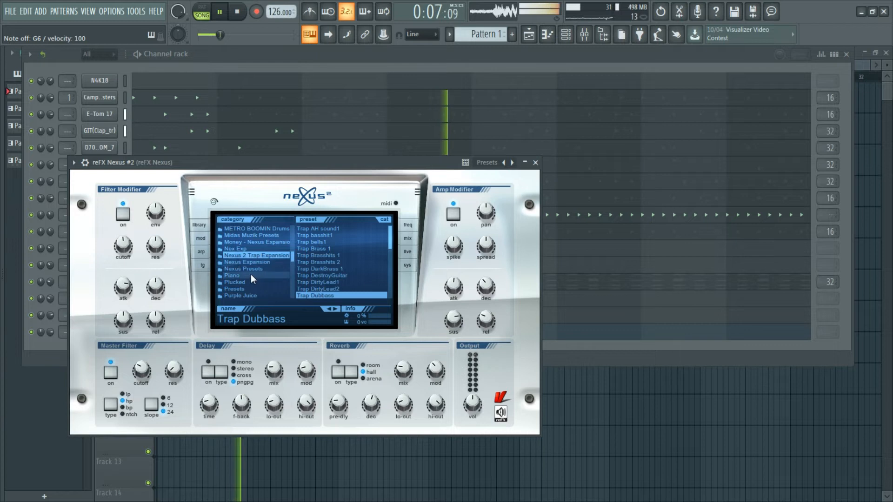
scroll(254, 282, down, 2)
click(255, 282)
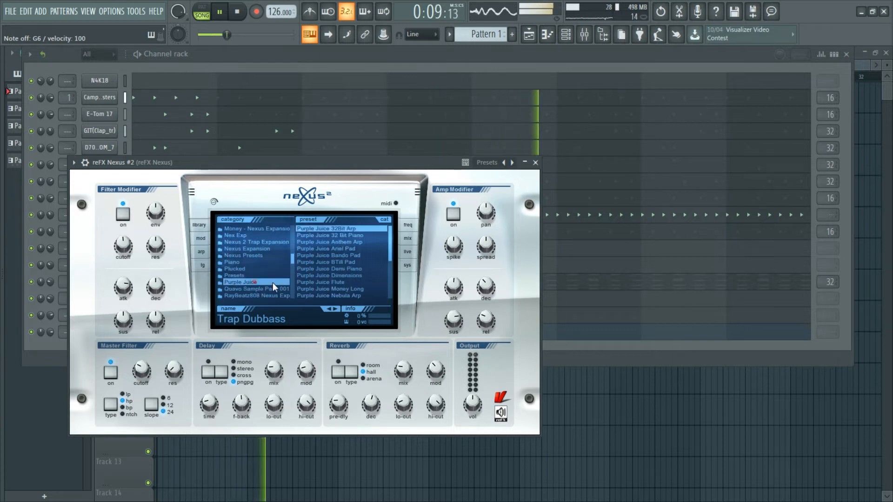
click(314, 282)
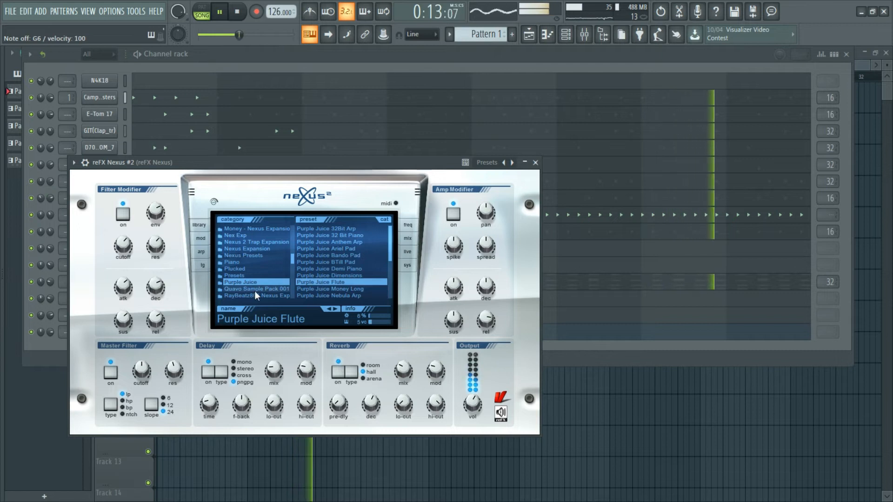
Try a preset from the XP Dance Orchestra category in reFX Nexus #2
scroll(257, 291, down, 3)
scroll(256, 291, down, 3)
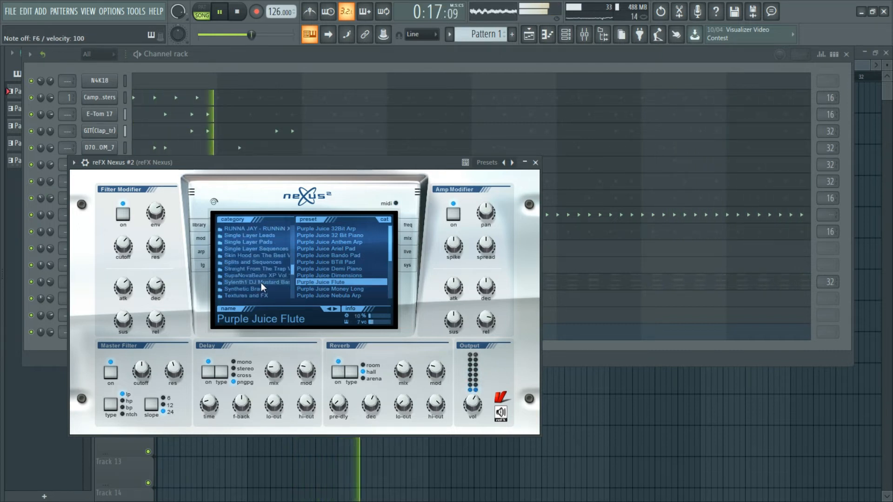
scroll(261, 290, down, 2)
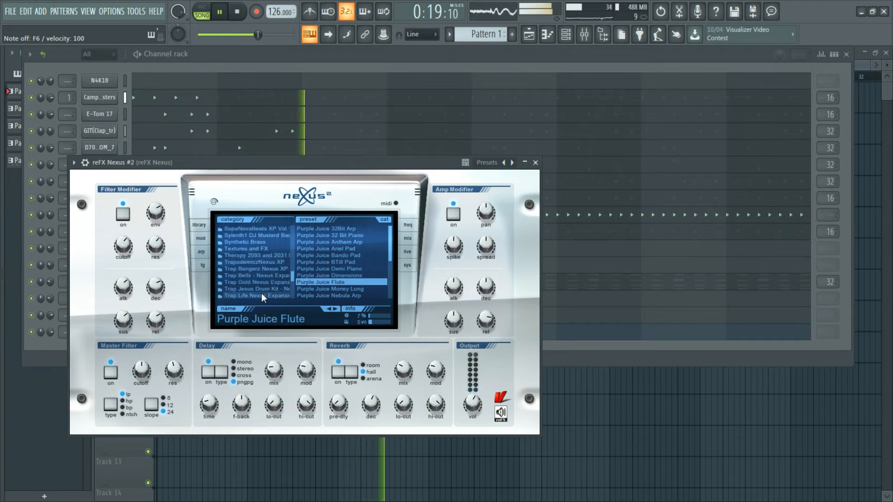
scroll(261, 292, down, 3)
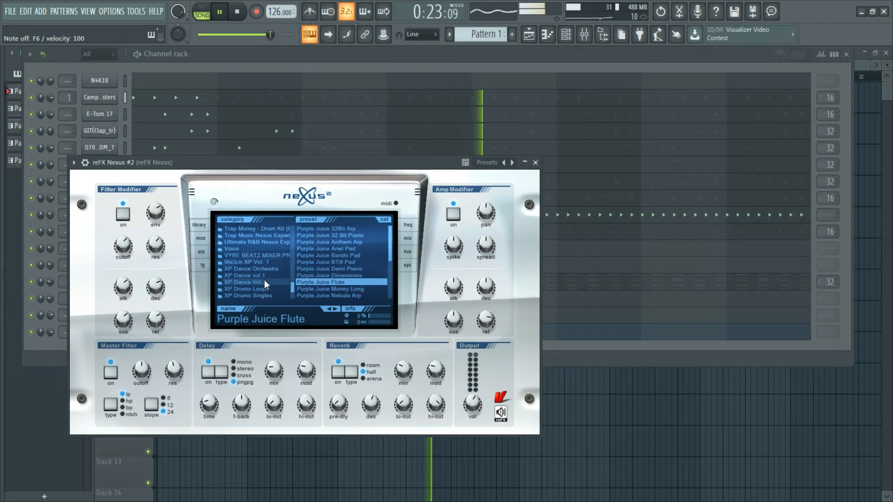
click(266, 274)
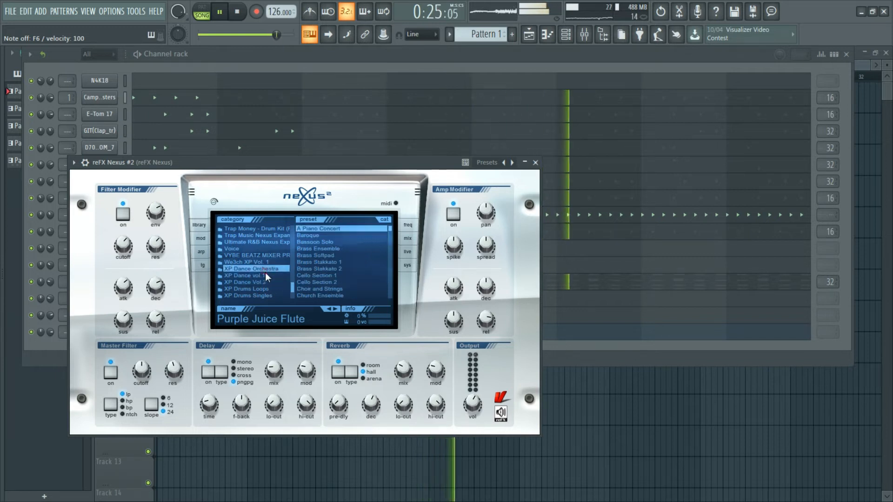
click(305, 282)
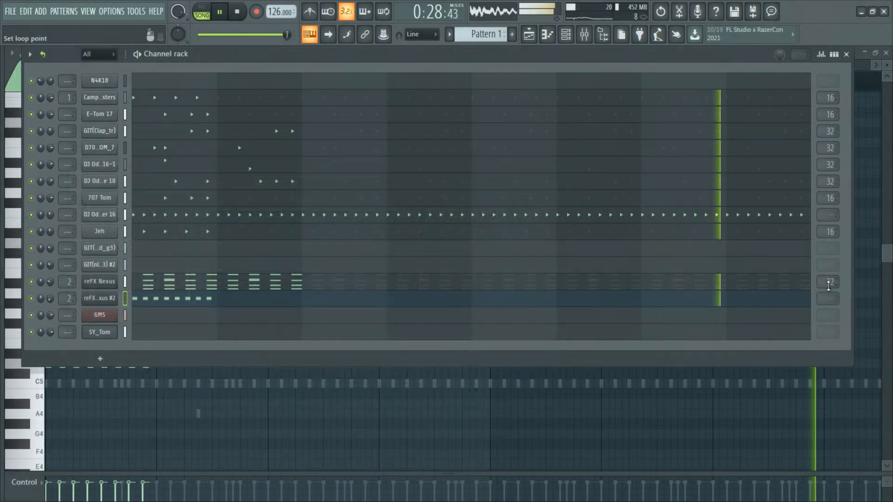
Set the reFX Nexus #2 channel's loop point to the next bar and its channel volume to 34%
right_click(828, 298)
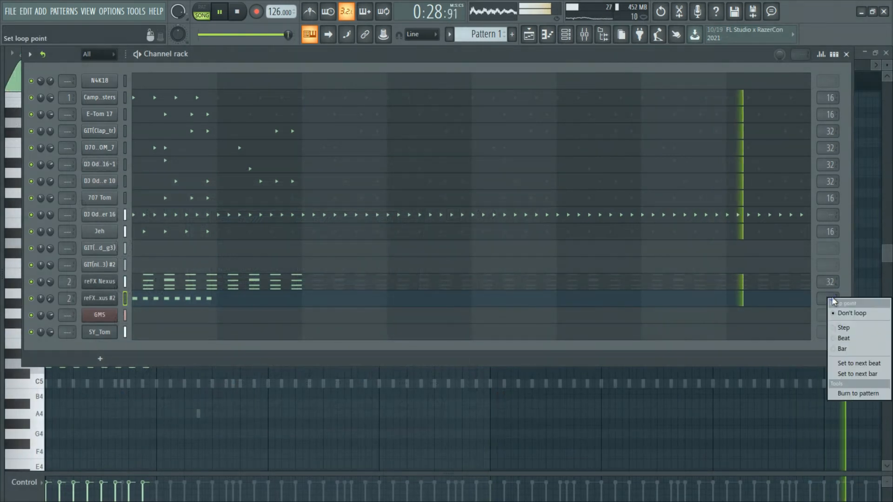
click(853, 376)
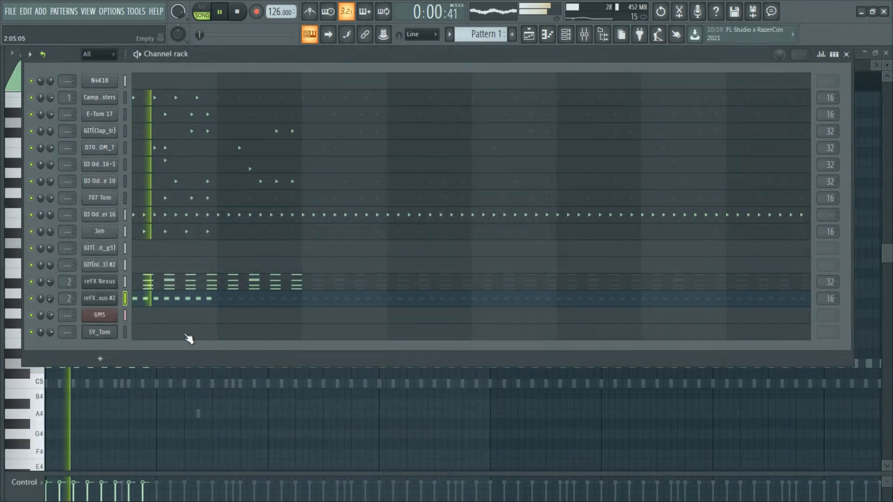
scroll(52, 301, up, 3)
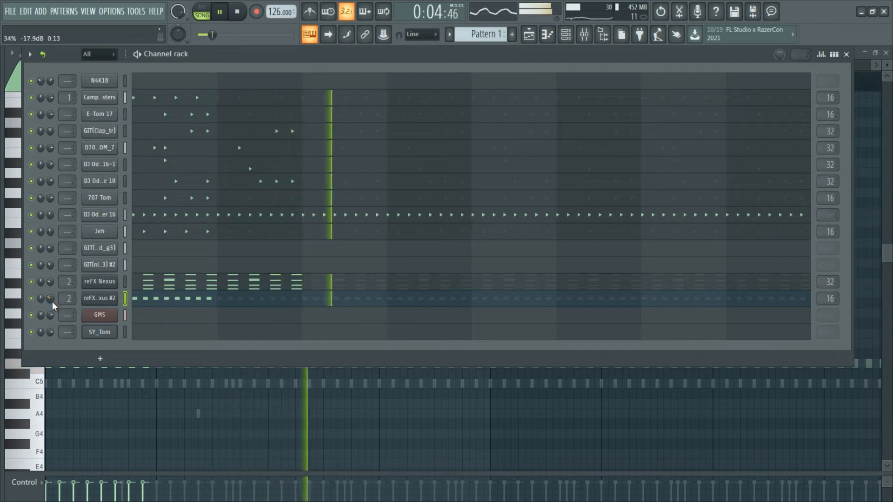
Duplicate the row of D5 notes in the reFX Nexus #2 piano roll onto D6 and F6
key(F9)
click(152, 304)
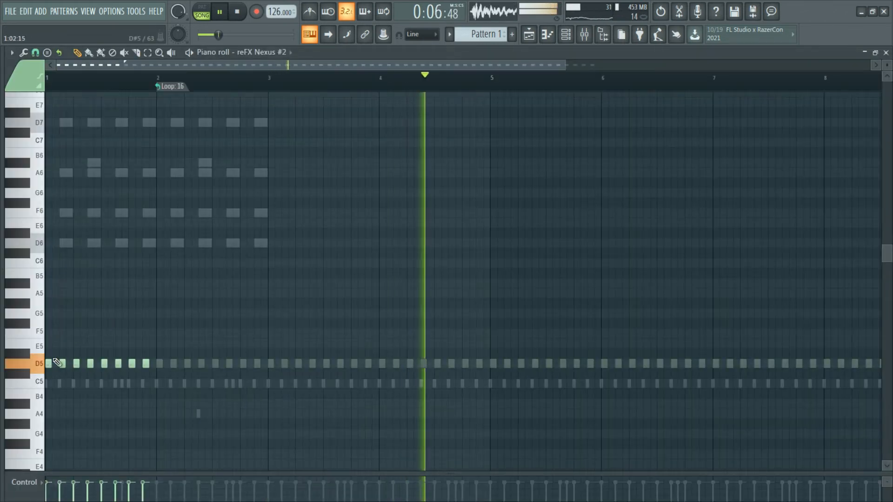
drag(48, 364, 39, 243)
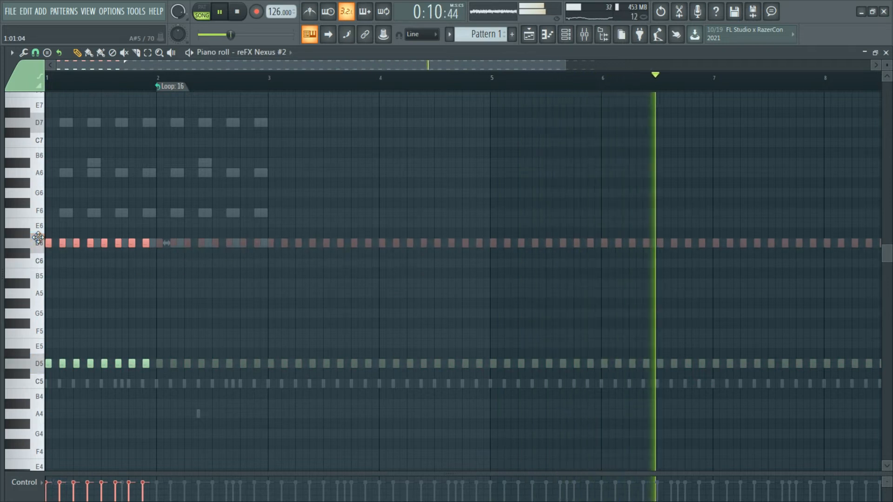
drag(39, 237, 48, 212)
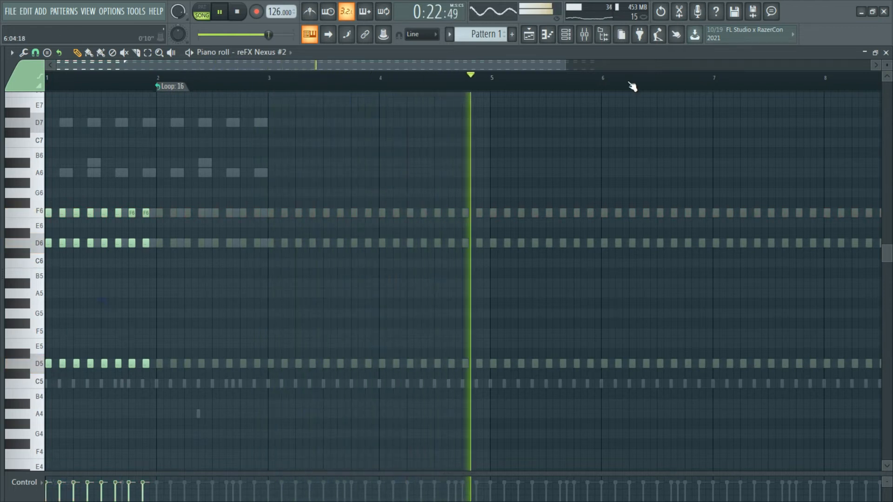
Reopen the reFX Nexus #2 synth from the channel rack to check its loaded preset
click(575, 38)
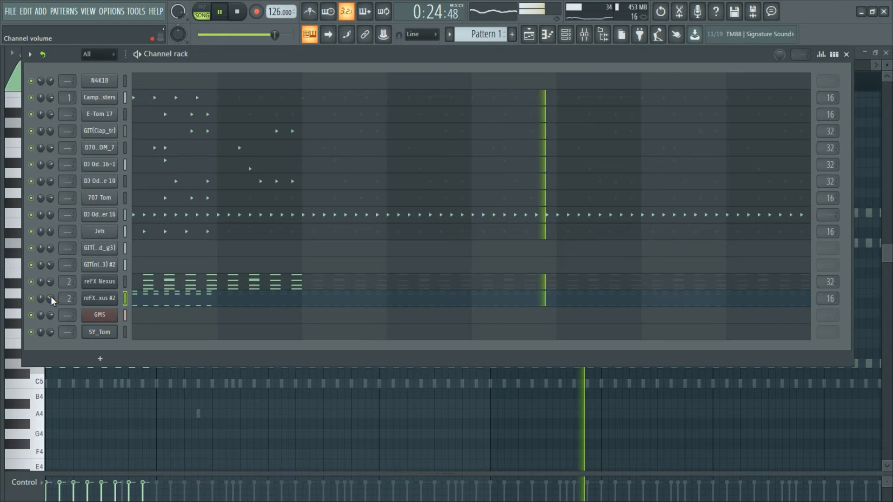
click(100, 298)
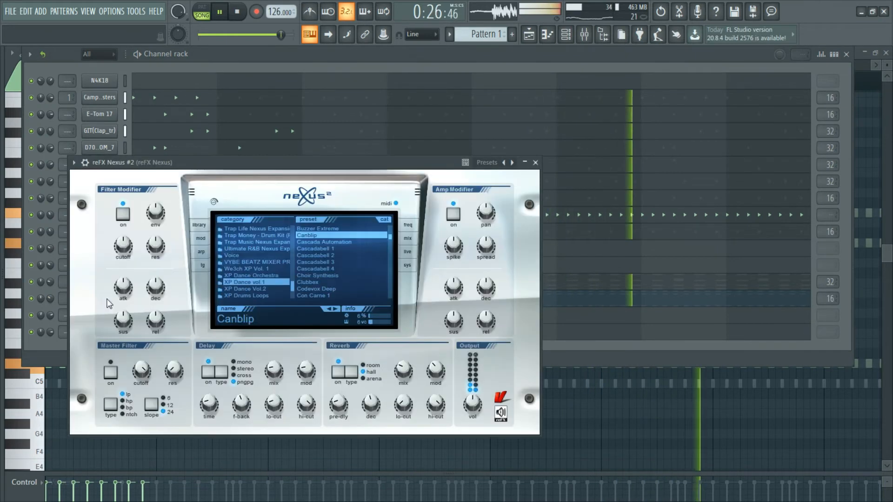
click(519, 61)
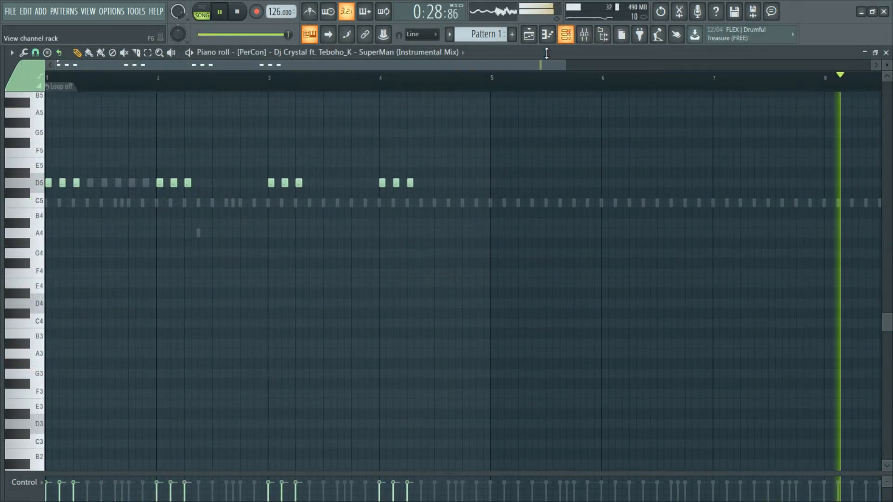
Turn on Normalize for the [PerCon] sample in its channel settings and close them
click(566, 35)
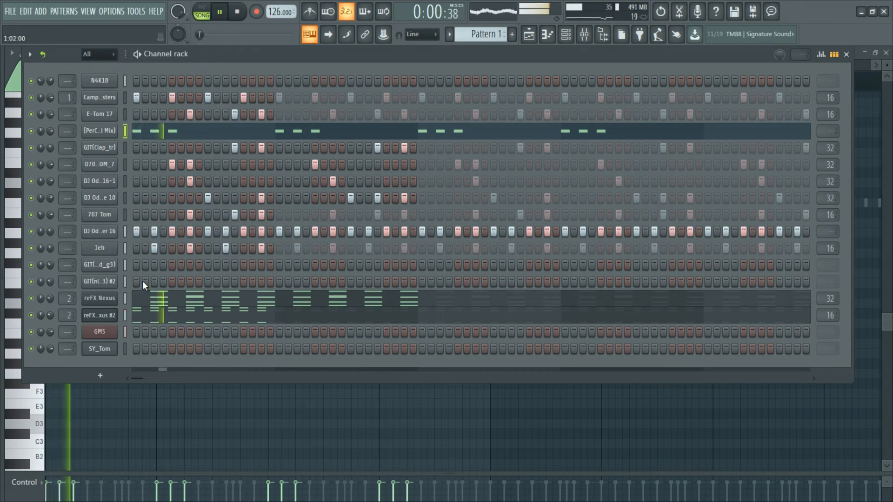
click(89, 135)
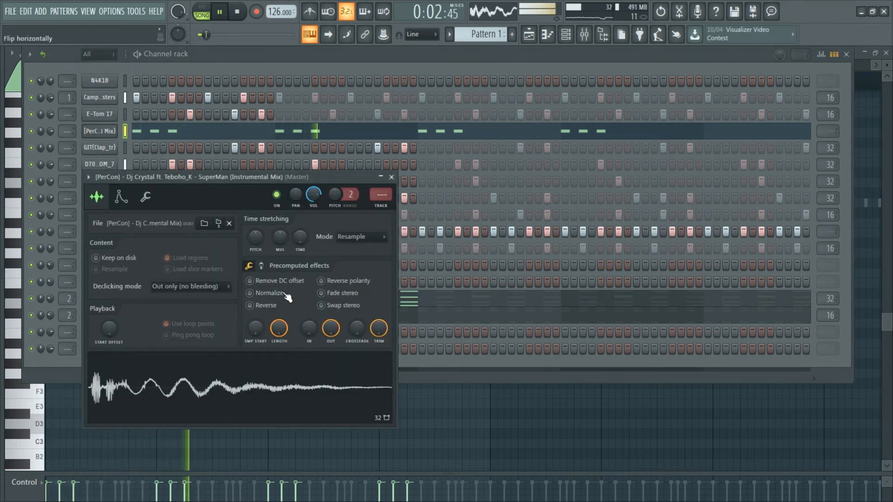
click(250, 293)
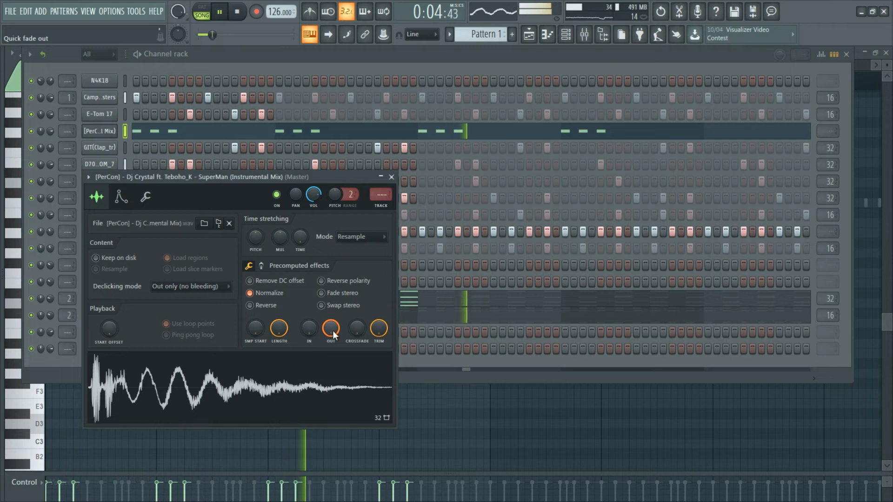
click(391, 178)
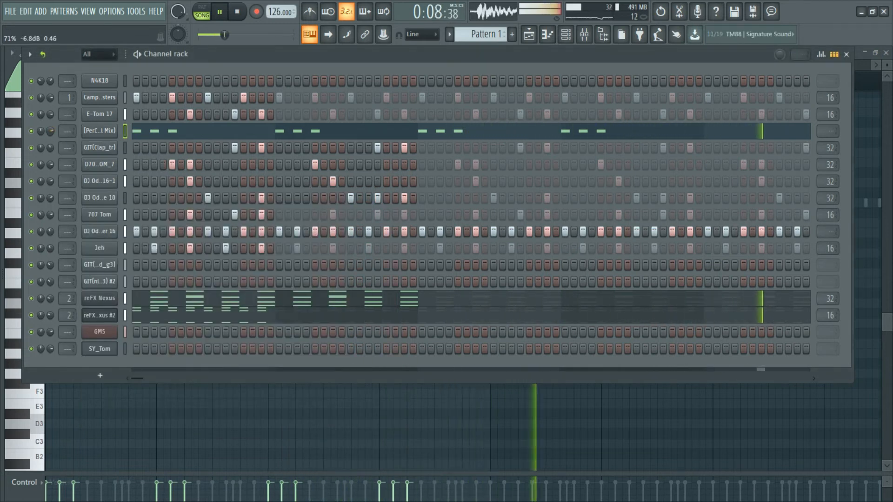
Lower the [PerCon] notes in bars 1 to 4 to D4 in the piano roll and replay the song
click(217, 136)
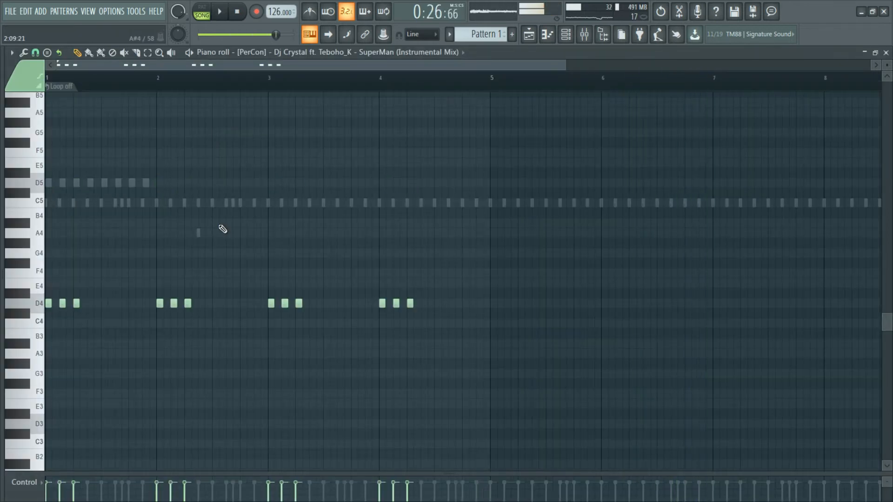
key(space)
key(space)
key(space)
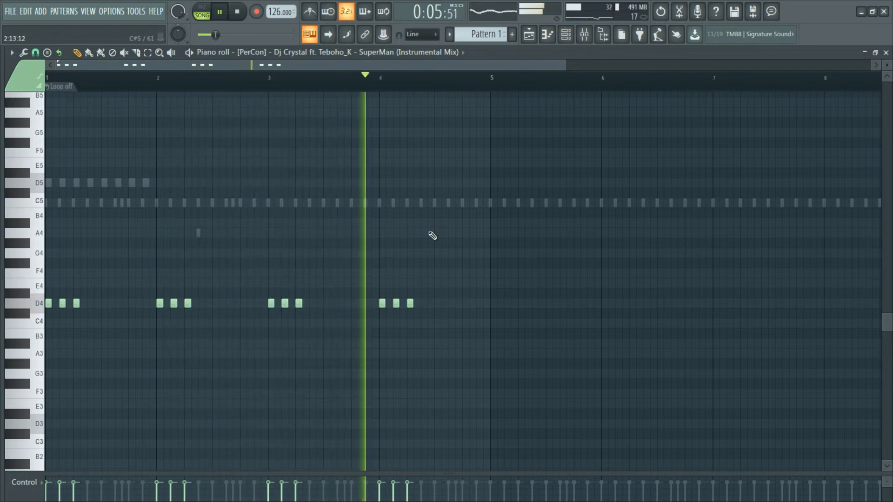
Try extra D4 hits at the end of bar 4 in the [PerCon] line and remove them
click(479, 304)
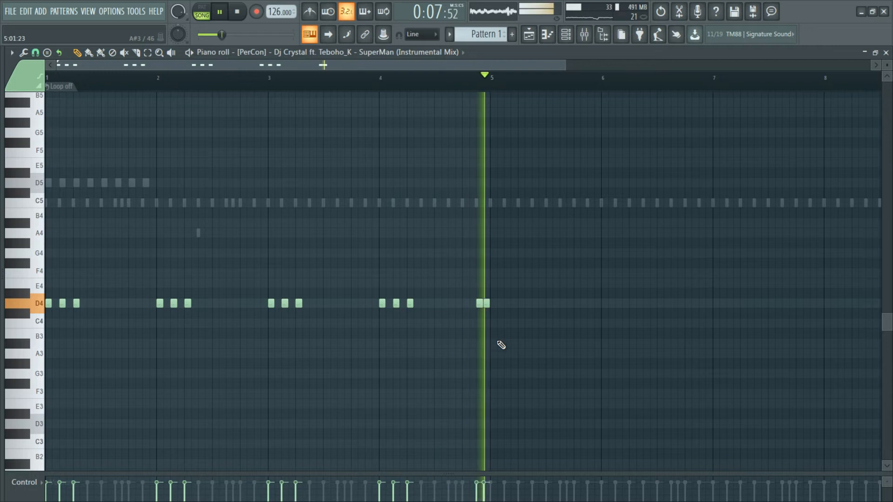
right_click(489, 302)
Step reFX Nexus #3 through the XP Dance vol.1 presets from Mister Vain to Mutara Pad and close the synth
click(566, 34)
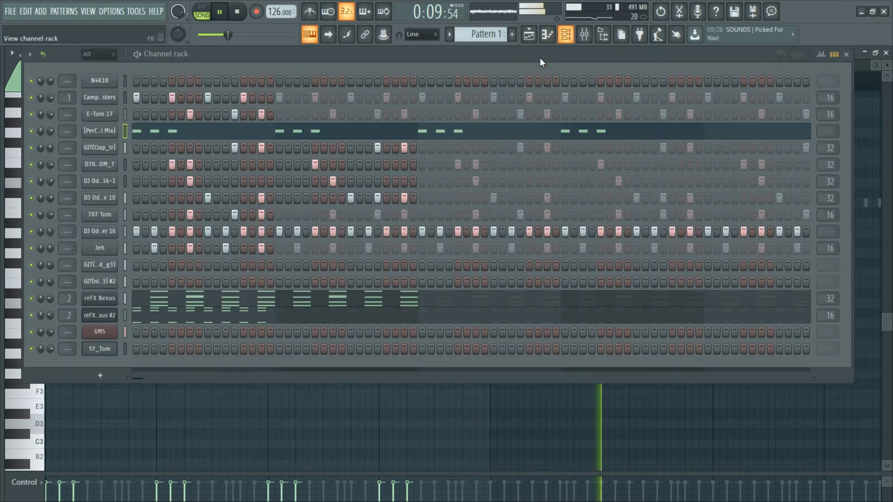
click(124, 320)
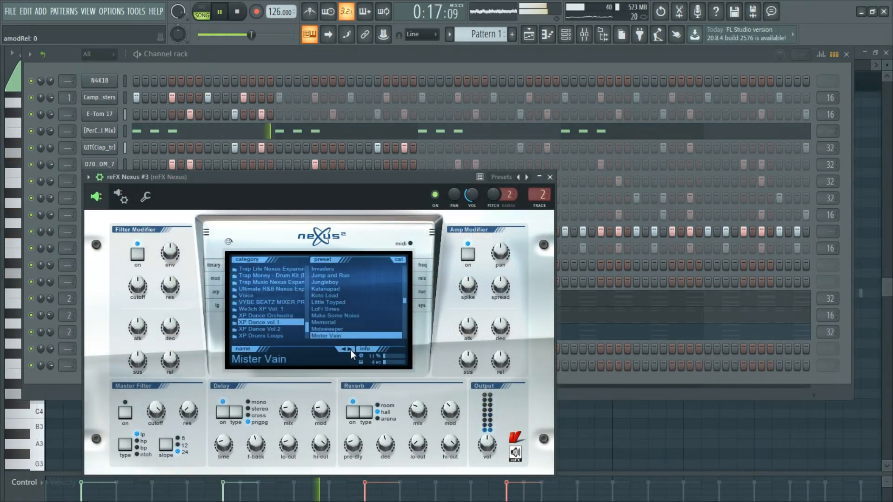
click(351, 350)
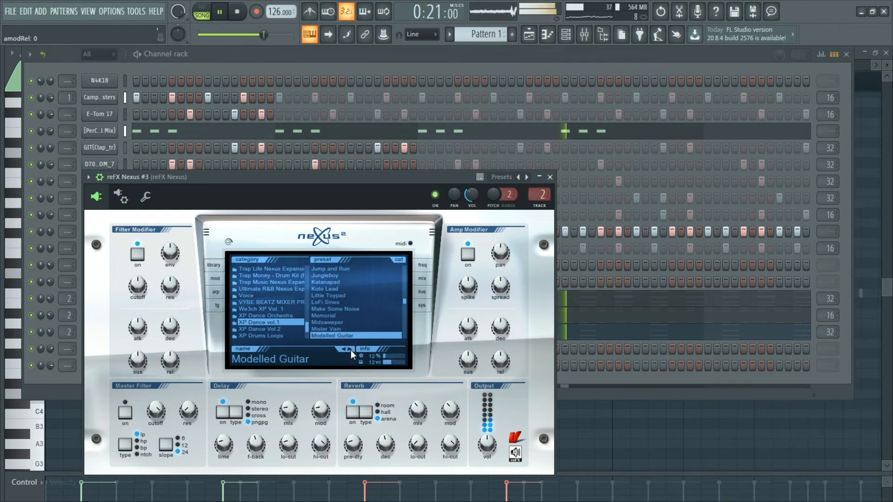
click(351, 351)
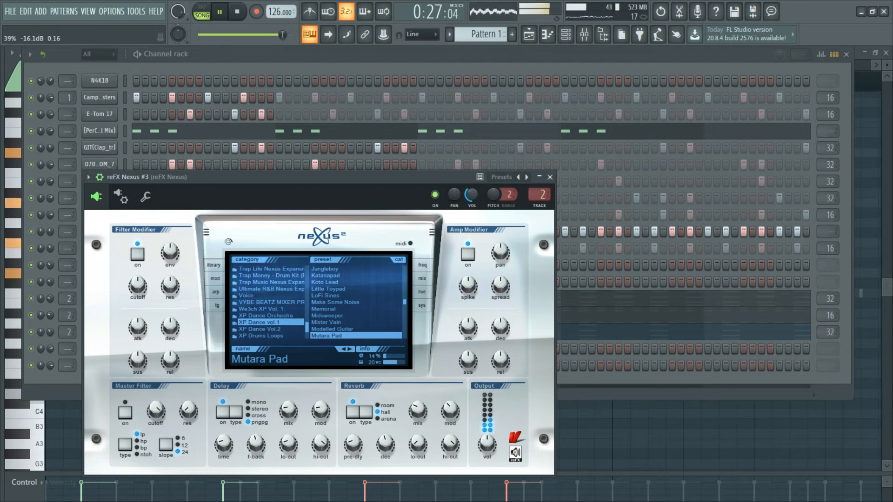
click(549, 177)
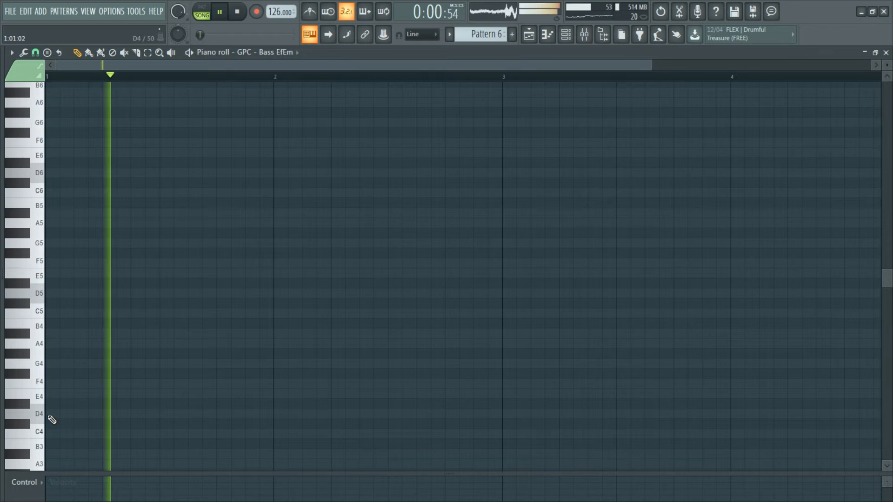
Place two D4 notes in bar 1 of the Bass EfEm piano roll, at steps 3 and 7
scroll(135, 418, down, 1)
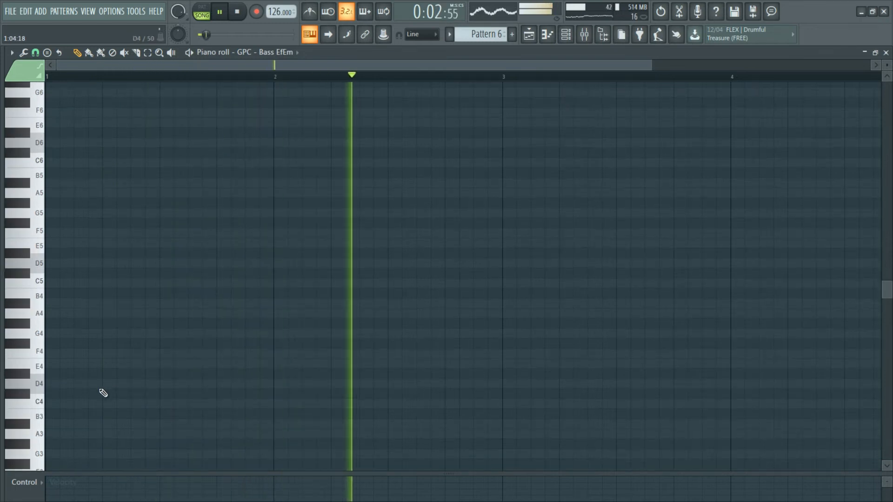
scroll(118, 386, down, 2)
scroll(112, 368, down, 2)
key(space)
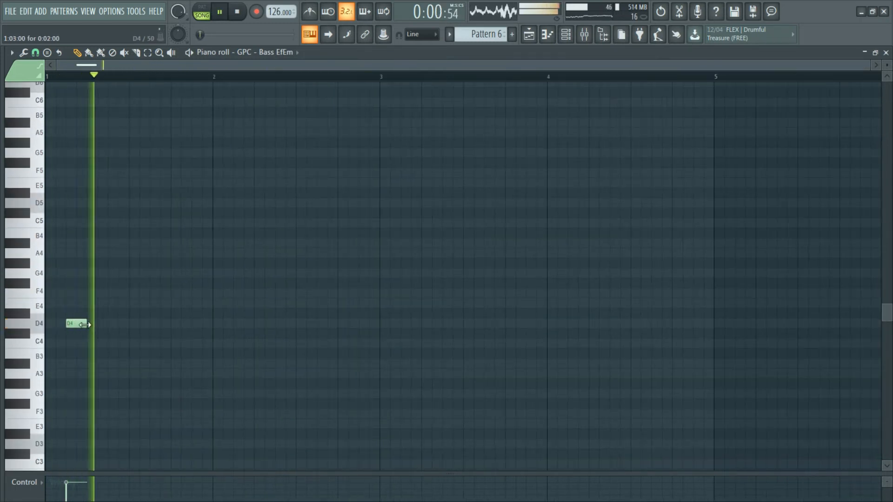
key(space)
click(116, 324)
key(space)
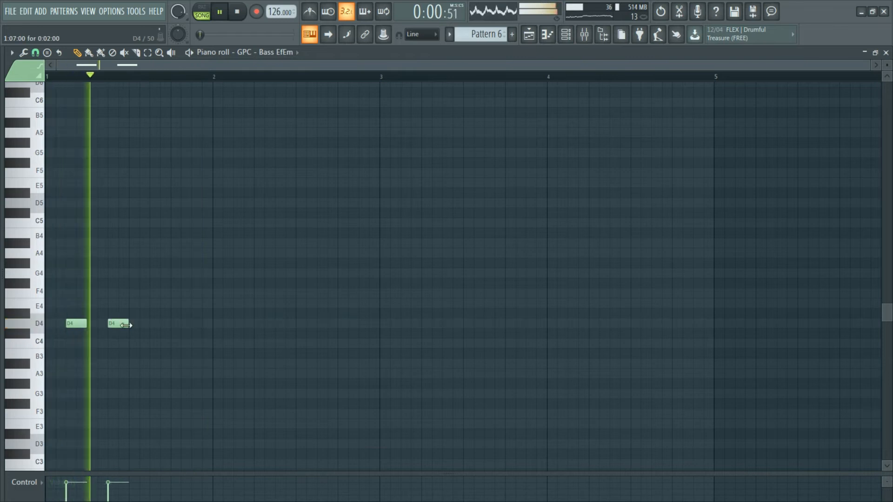
Complete bar 1 of the bass line with a short D4, two C4 notes and a closing D4
key(space)
click(134, 343)
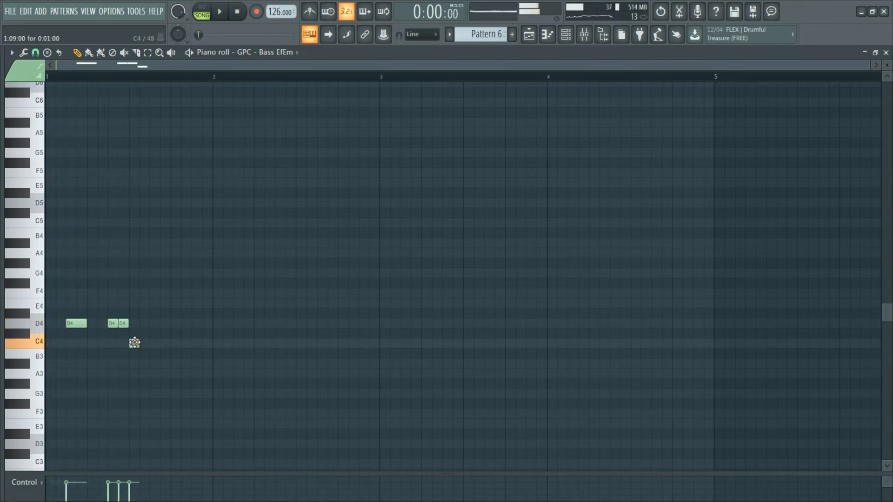
key(space)
drag(138, 345, 145, 346)
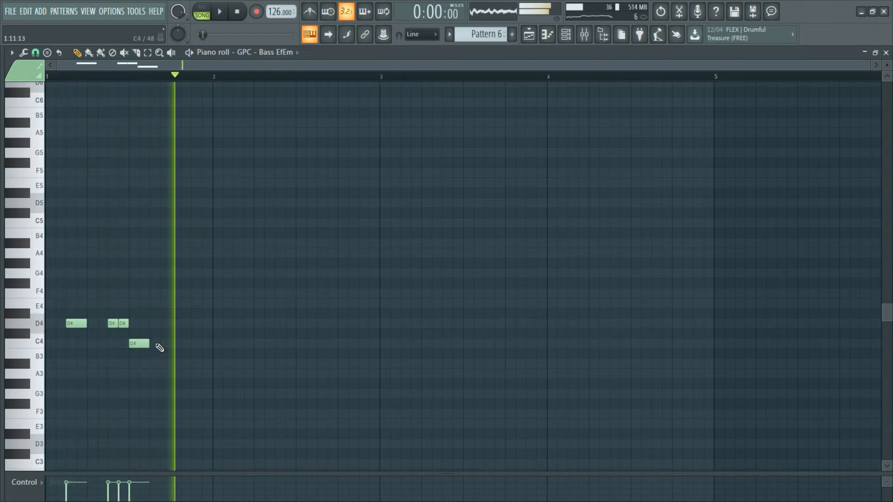
click(169, 323)
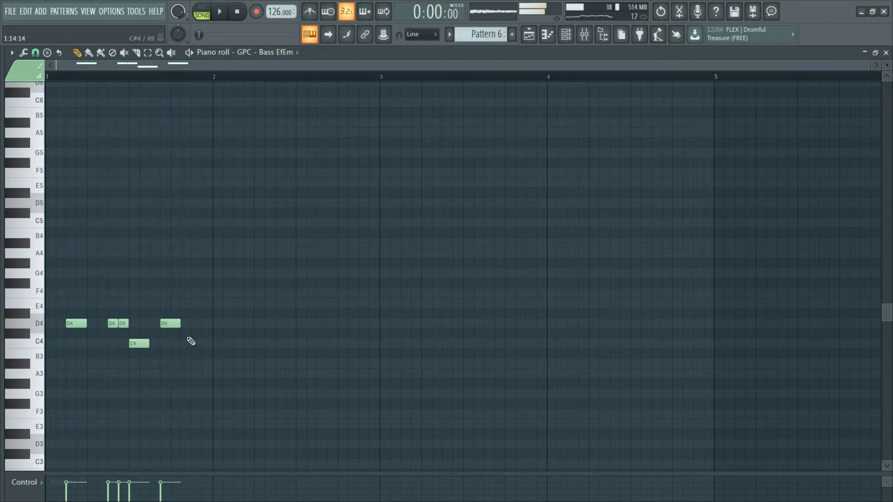
drag(171, 324, 172, 344)
click(204, 324)
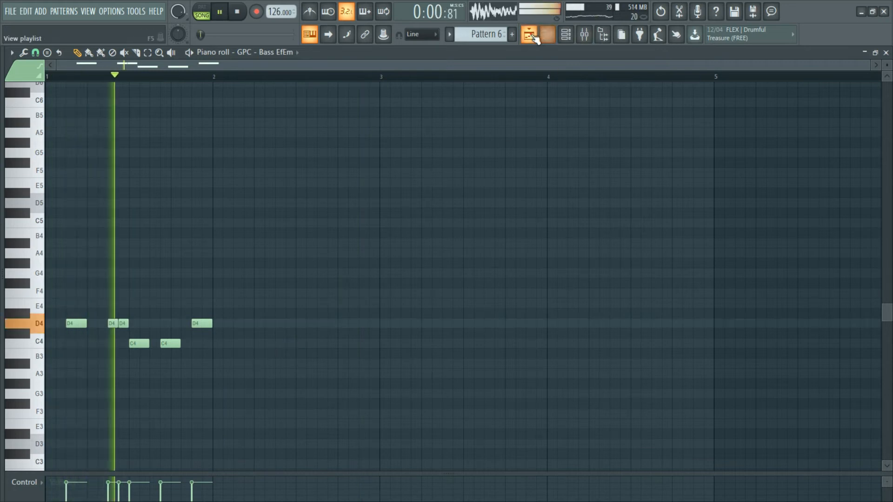
Place Pattern 6 twice on Track 7 to fill bars 1 to 16 and reopen its piano roll
key(F5)
drag(202, 288, 309, 330)
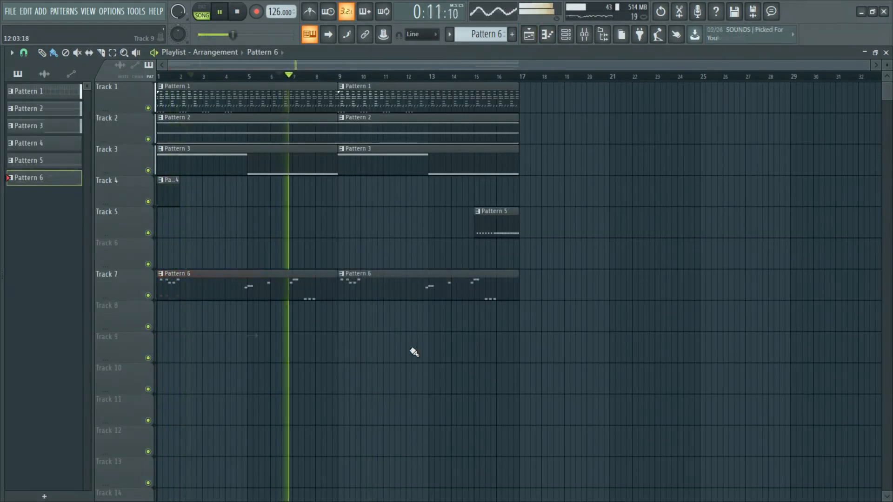
double_click(197, 290)
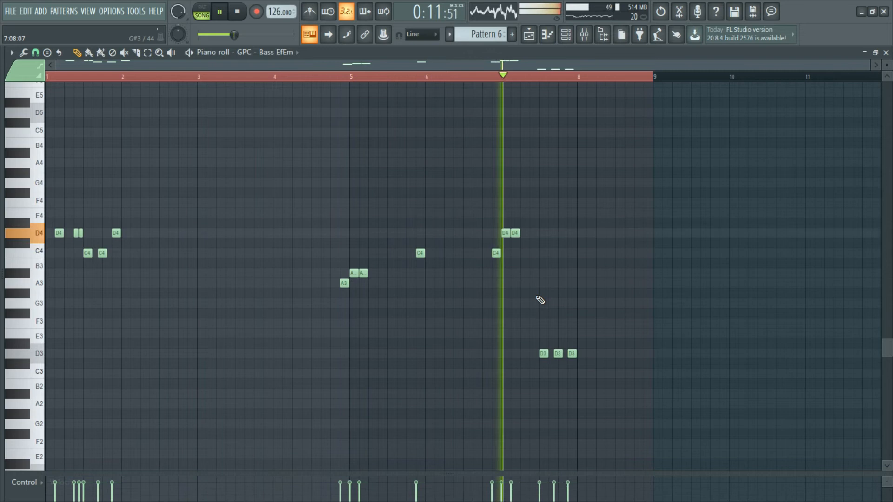
Add two short D3 notes at the end of bar 8 in the bass line
scroll(637, 360, up, 2)
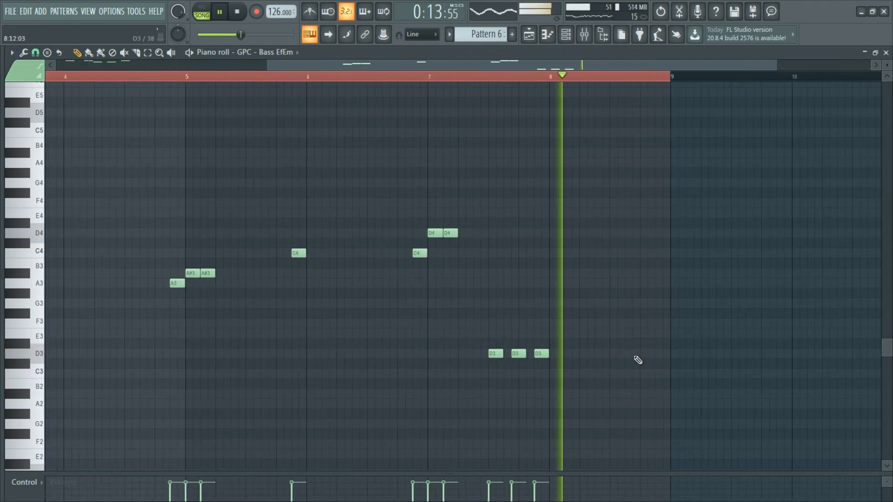
click(635, 356)
click(658, 354)
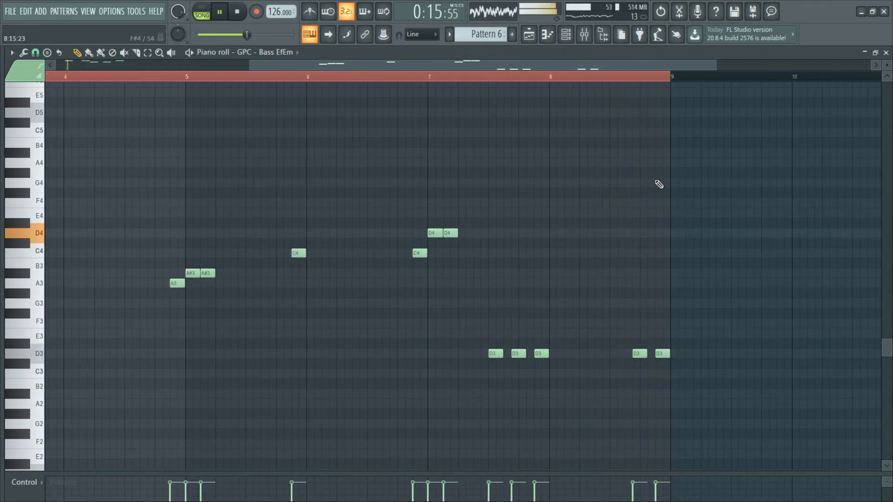
scroll(658, 186, down, 2)
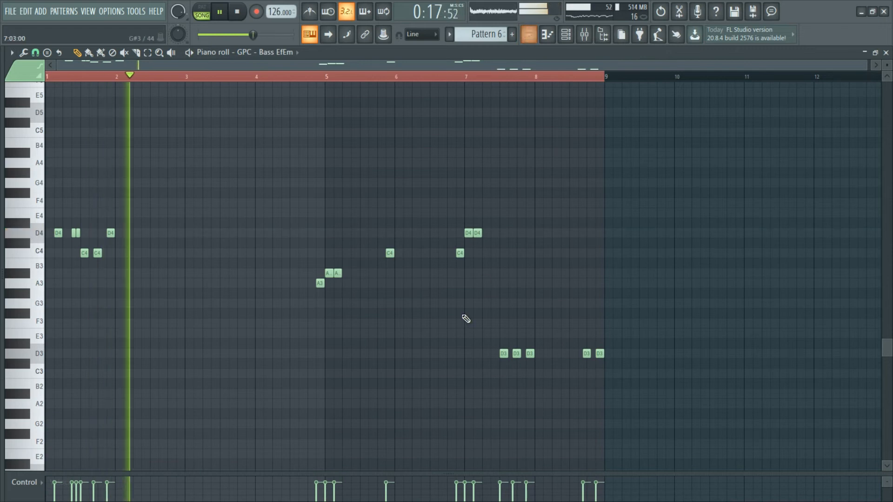
scroll(444, 335, up, 1)
scroll(314, 315, down, 1)
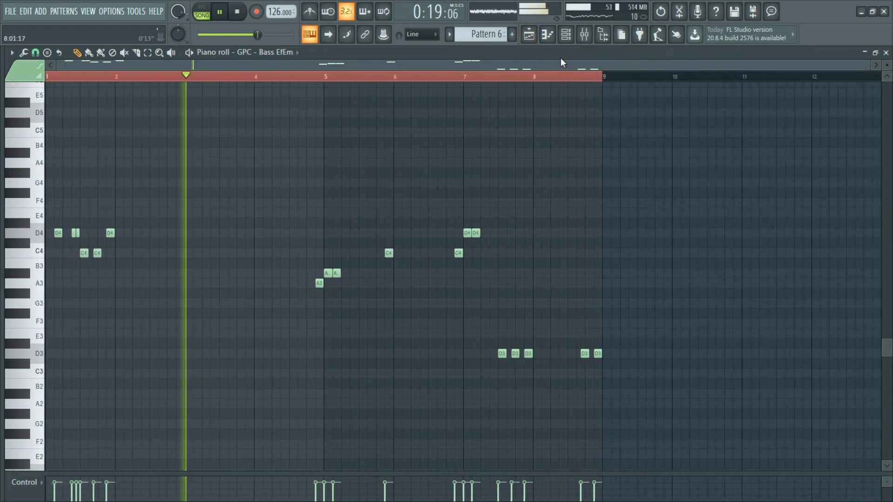
Clone the GMS channel, browse the copy's Basses presets and close the preset library
click(567, 34)
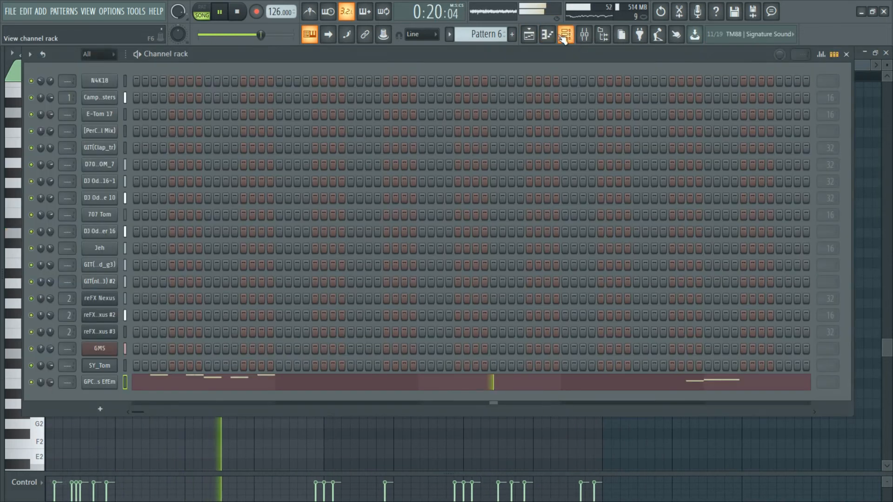
click(530, 35)
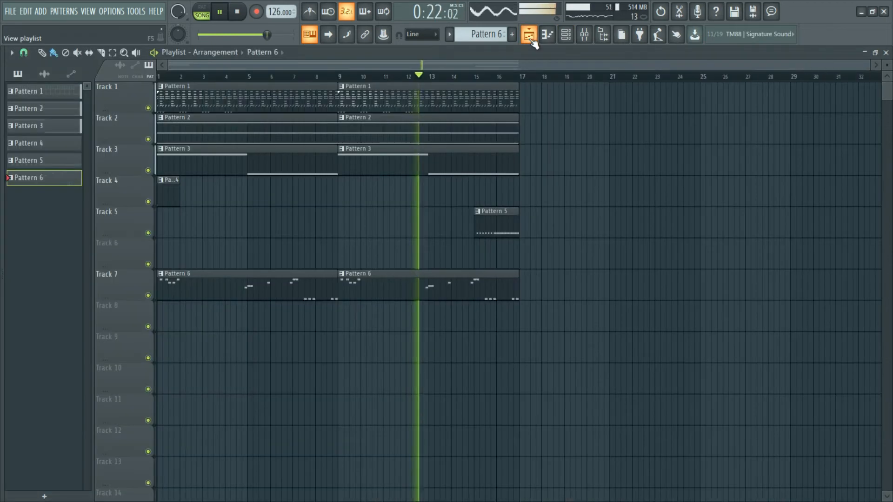
click(565, 36)
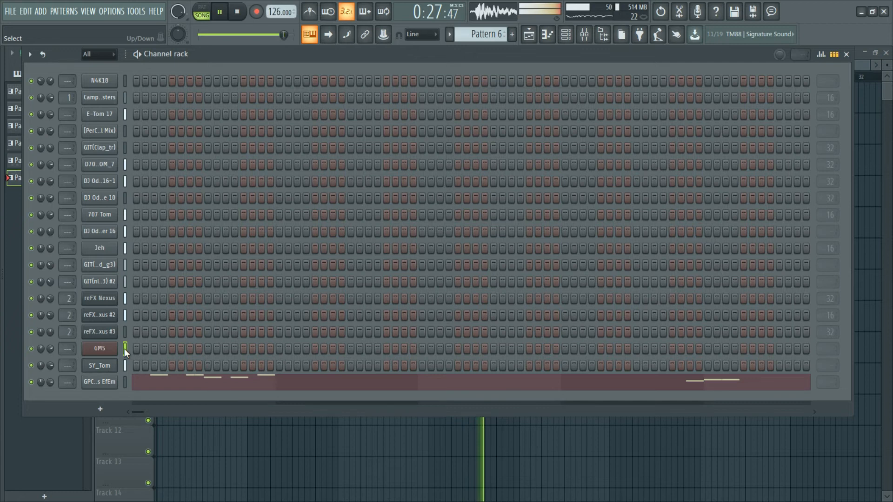
click(99, 348)
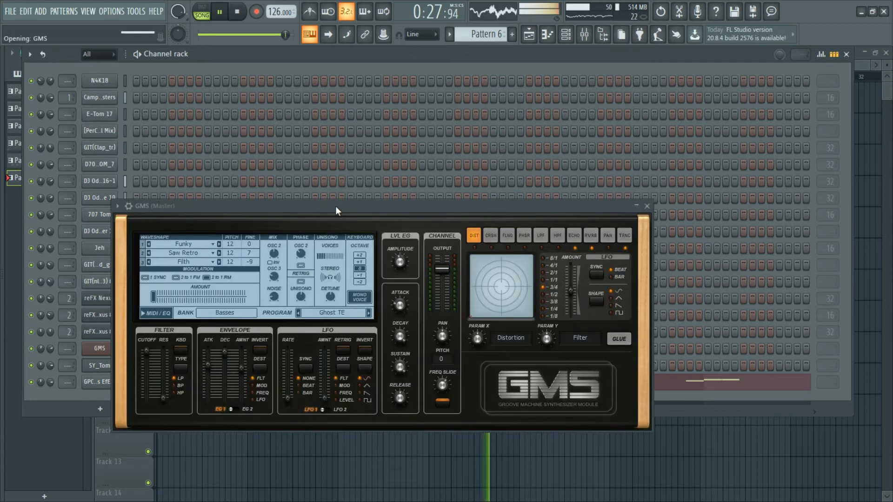
click(340, 315)
drag(502, 281, 482, 401)
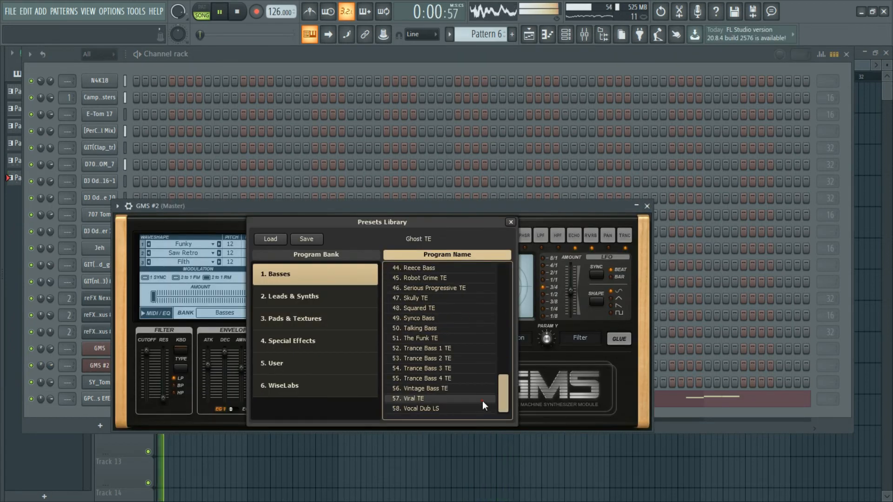
click(511, 222)
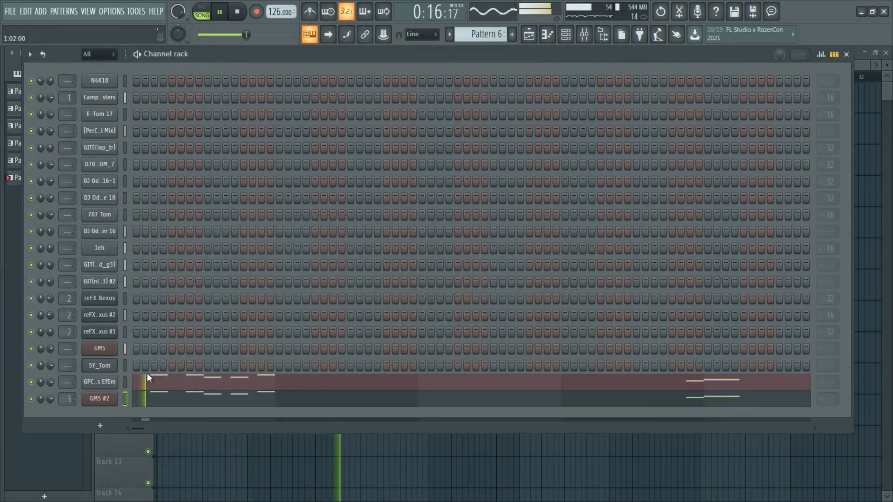
Duplicate the note line in the GMS #2 piano roll one octave higher
click(199, 399)
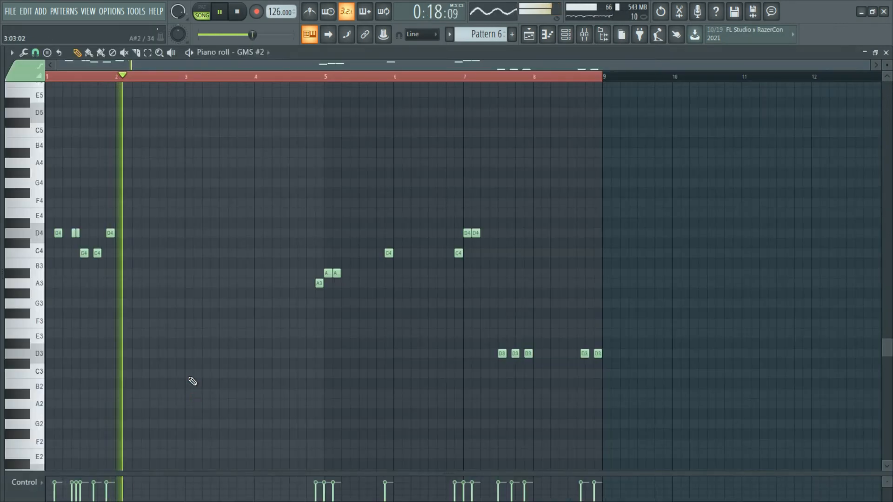
click(40, 238)
drag(40, 234, 40, 355)
click(49, 234)
key(ctrl+z)
shift+click(58, 233)
key(ctrl+Up)
Stack copies of the D5 notes on F5 and A5 in GMS #2 to form chords
scroll(61, 237, up, 3)
click(34, 203)
shift+drag(57, 202, 59, 131)
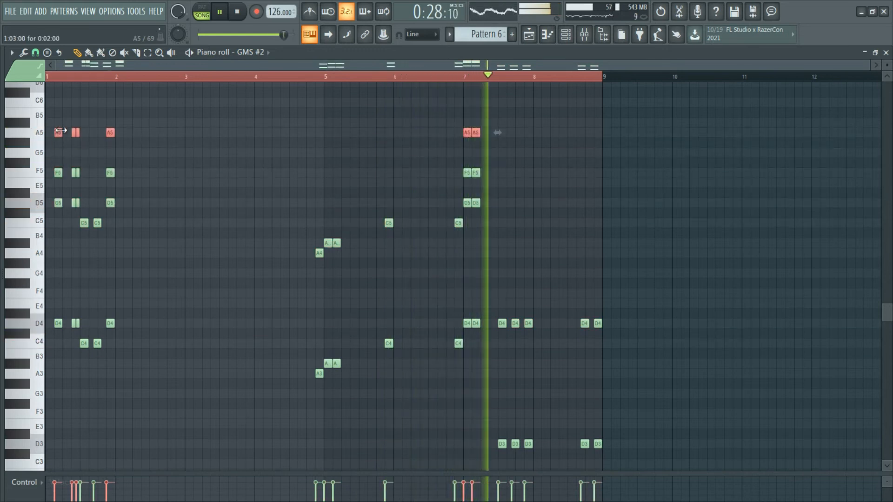
ctrl+click(23, 215)
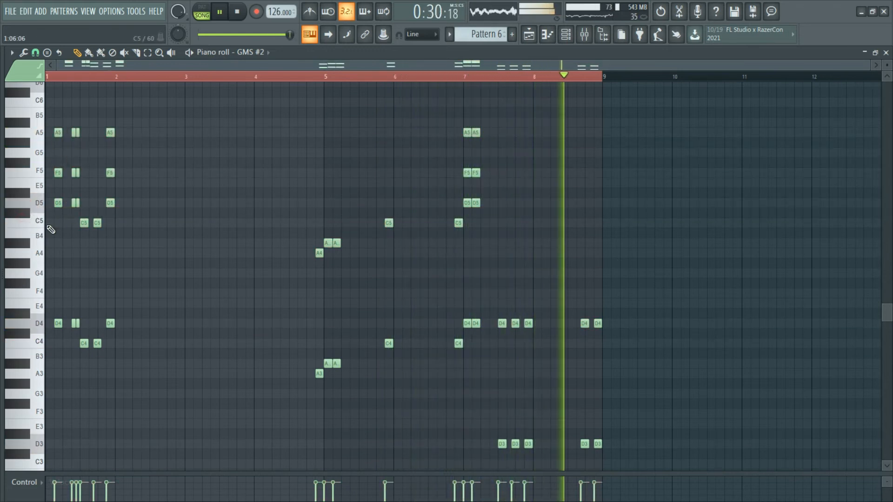
Build GMS #2 chords by adding E5 and G5 above C5, D5 and F5 above A#4, and C5 and E5 above A4
click(41, 222)
shift+drag(84, 222, 82, 153)
click(40, 253)
ctrl+click(25, 244)
shift+drag(326, 244, 327, 173)
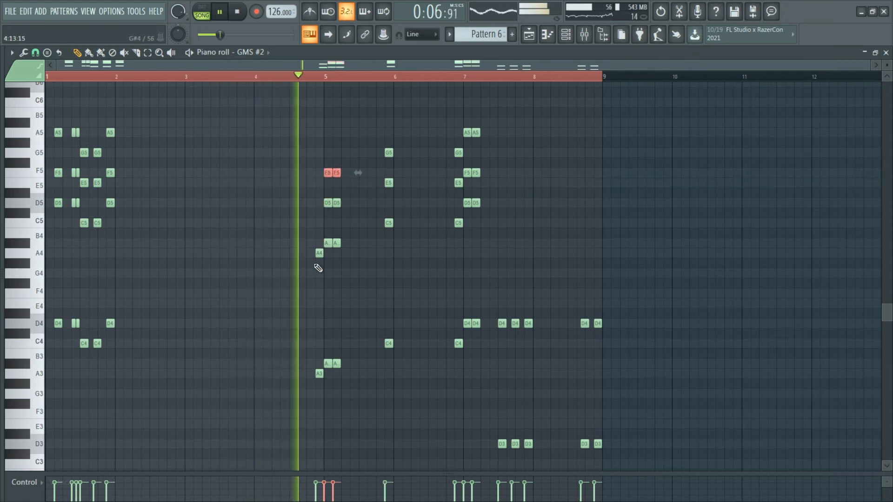
shift+drag(318, 254, 317, 183)
Lengthen the last D4 note of bar 1 in the Bass EfEm line to the middle of bar 2
key(F6)
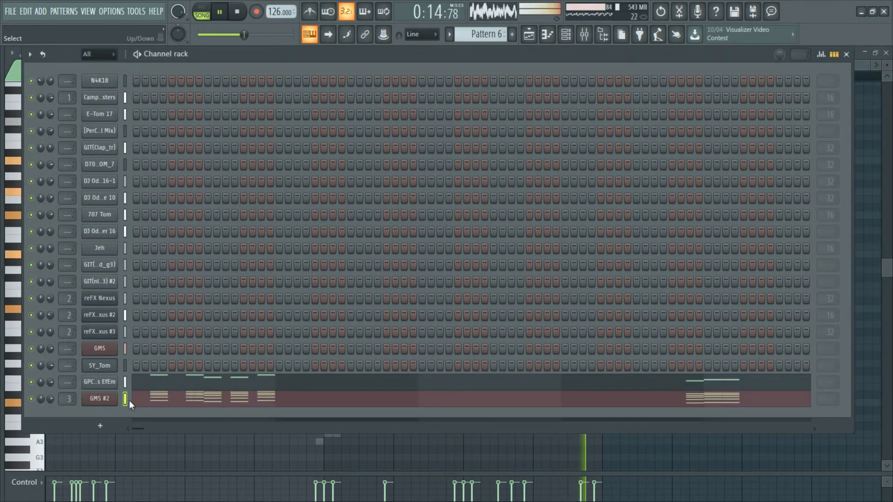
click(168, 385)
scroll(146, 389, down, 1)
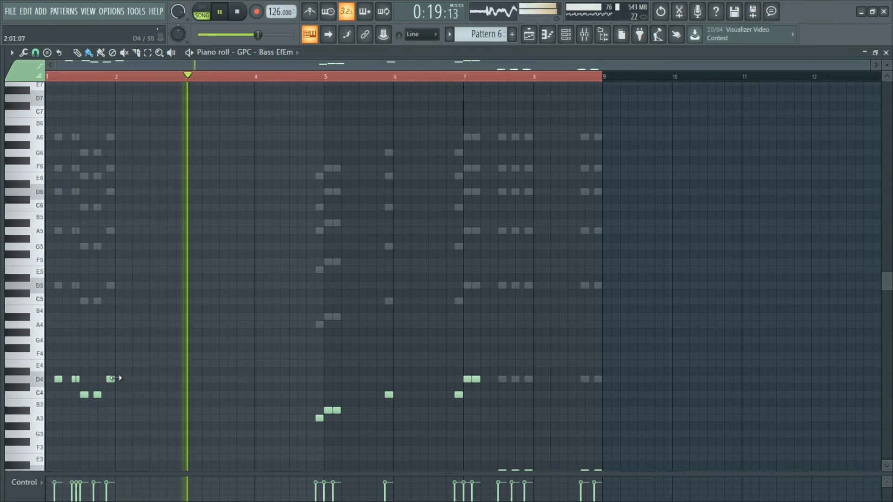
drag(113, 379, 173, 422)
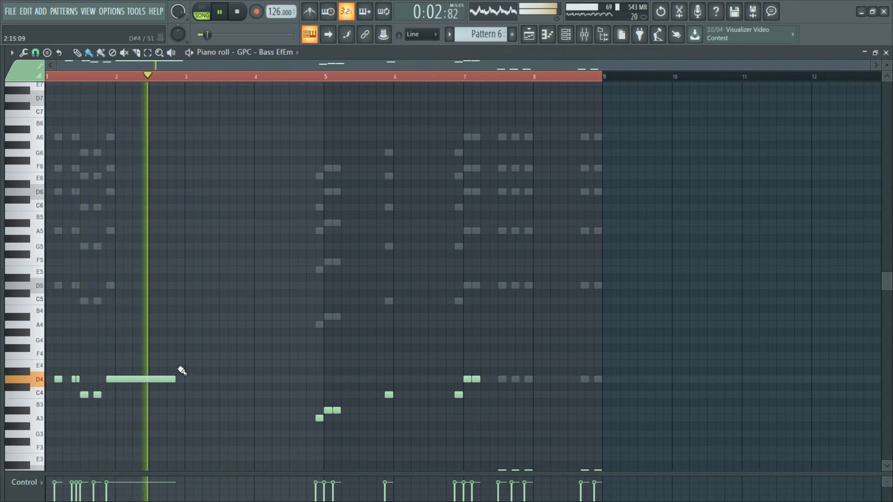
key(space)
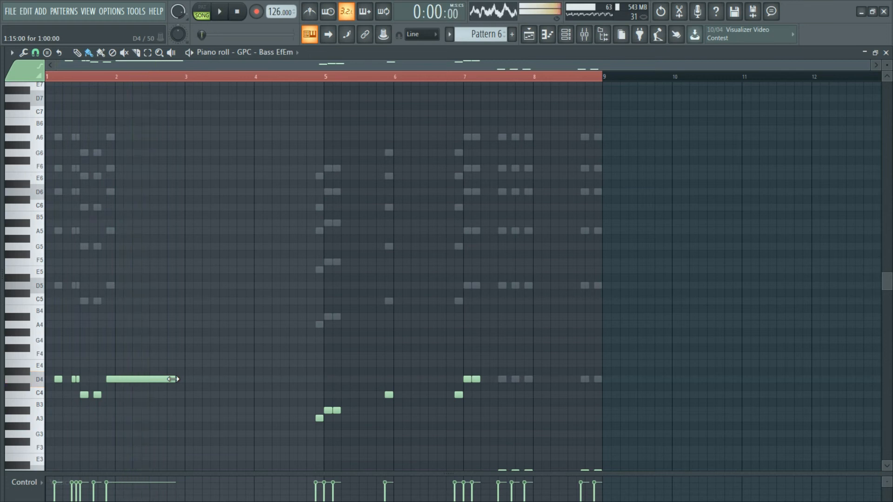
scroll(90, 382, up, 3)
key(space)
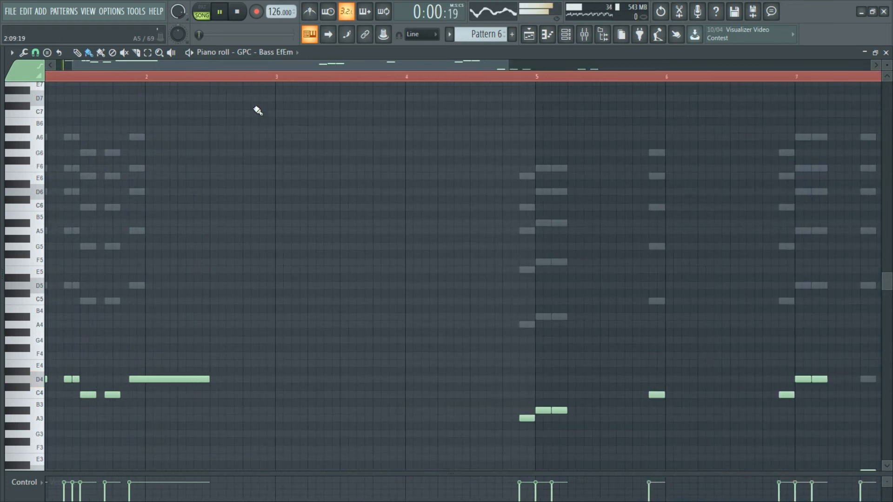
drag(219, 64, 200, 67)
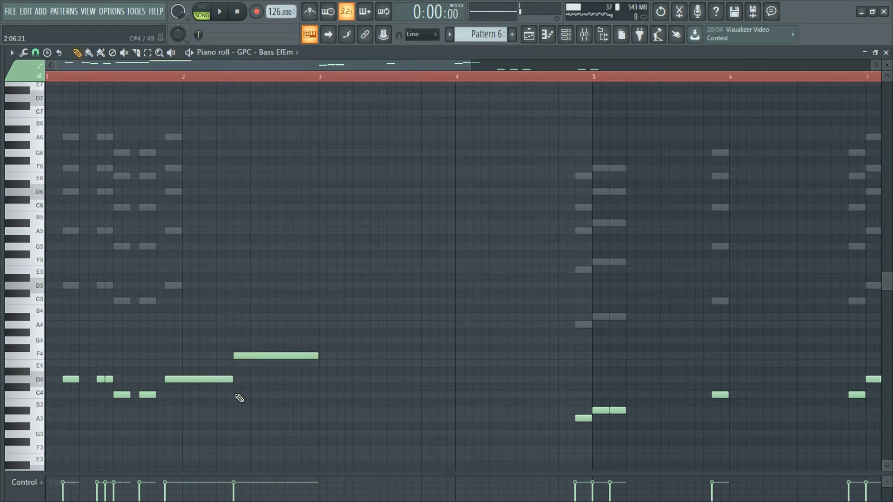
Add a descending C5, A#4, A4, G4, F4 line to the bass from mid-bar 2 to the end of bar 4, with A4 held longest
scroll(255, 371, down, 1)
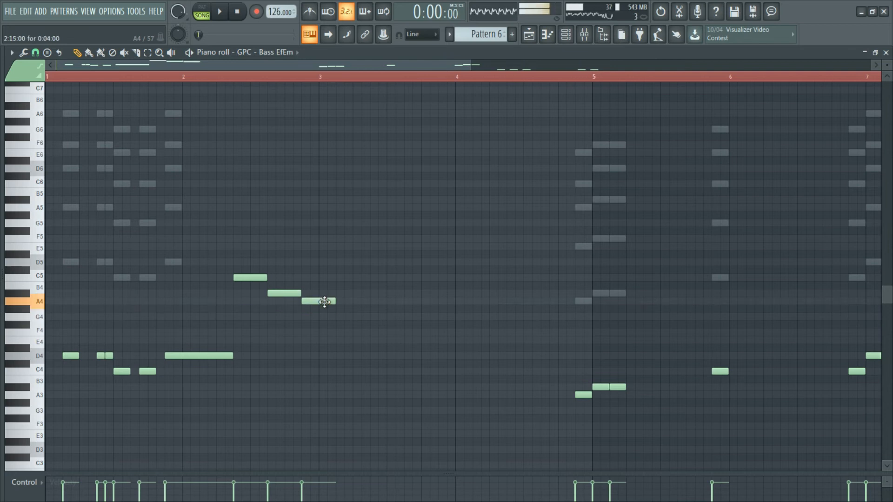
drag(333, 301, 404, 367)
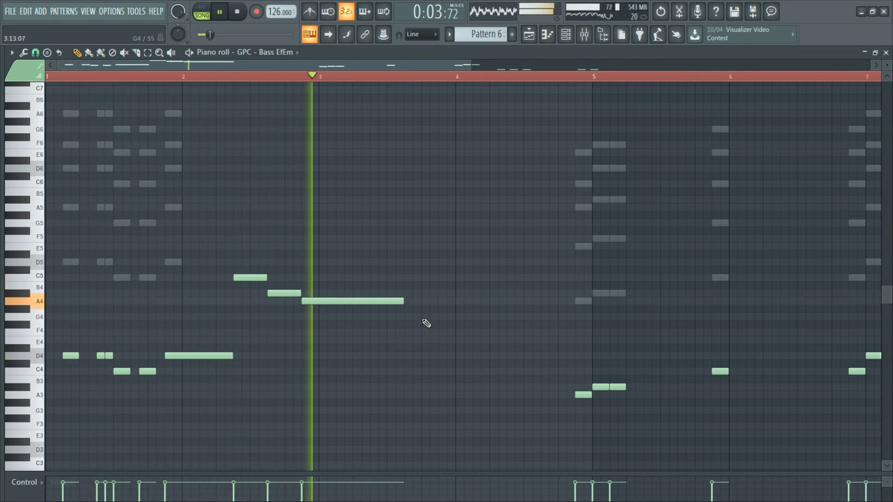
click(447, 317)
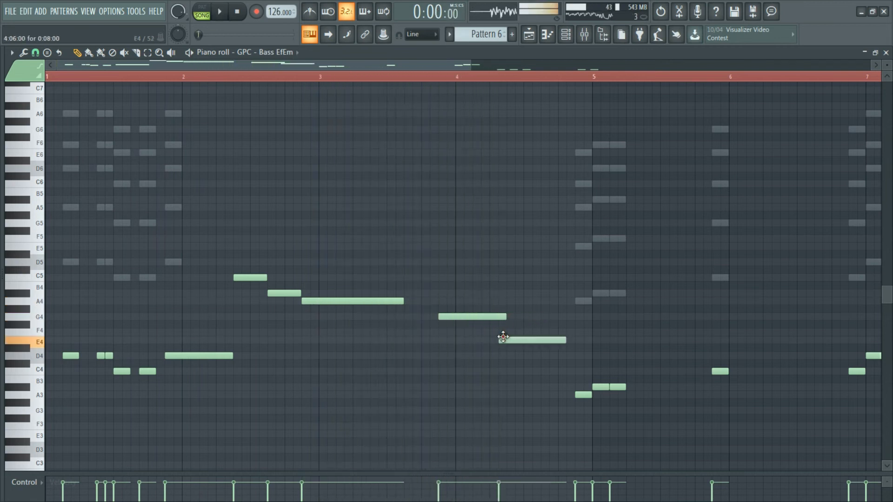
scroll(510, 338, down, 3)
key(space)
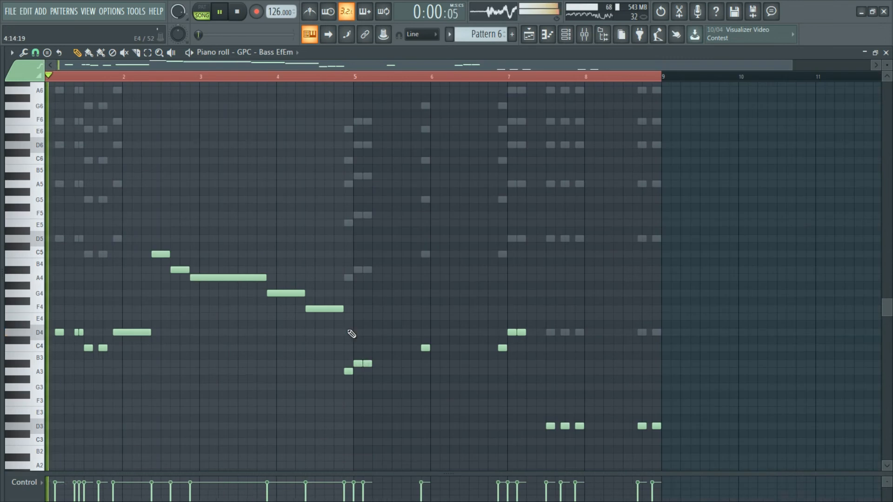
Copy the descending C5, A#4, A4, G4, F4 line from the bass into the GMS #2 piano roll at the same position
right_click(349, 277)
right_click(325, 310)
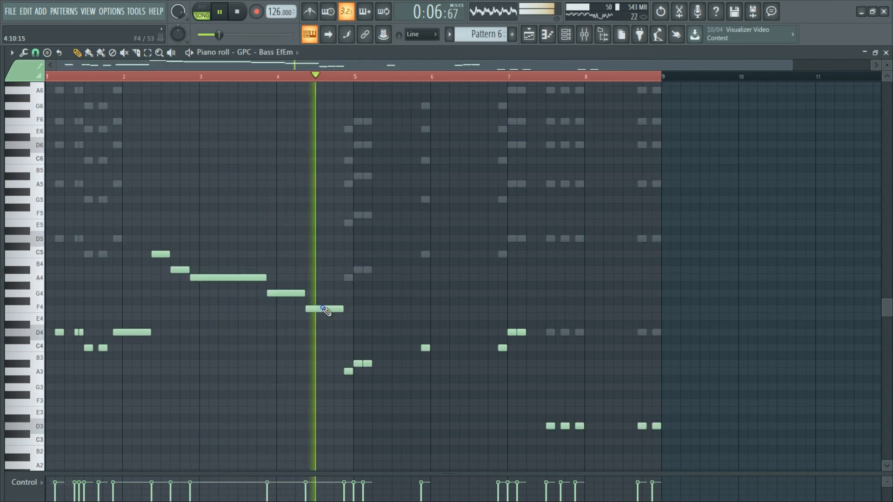
drag(309, 312, 158, 242)
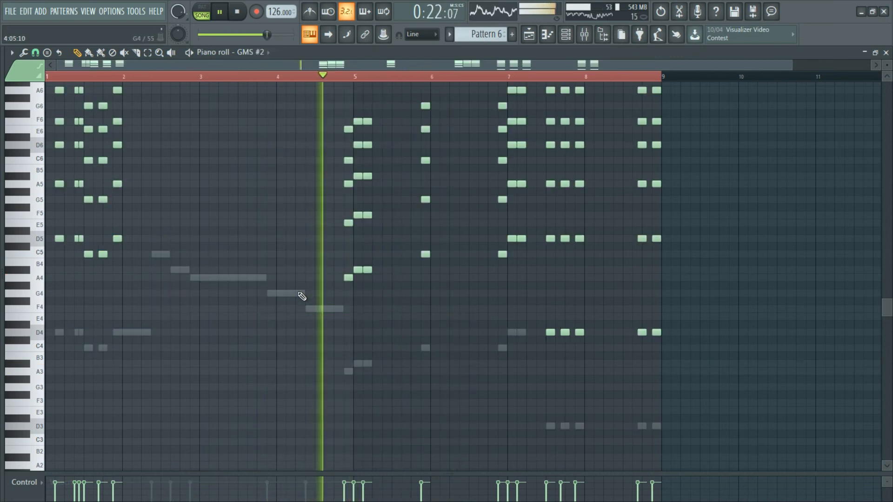
drag(260, 309, 338, 309)
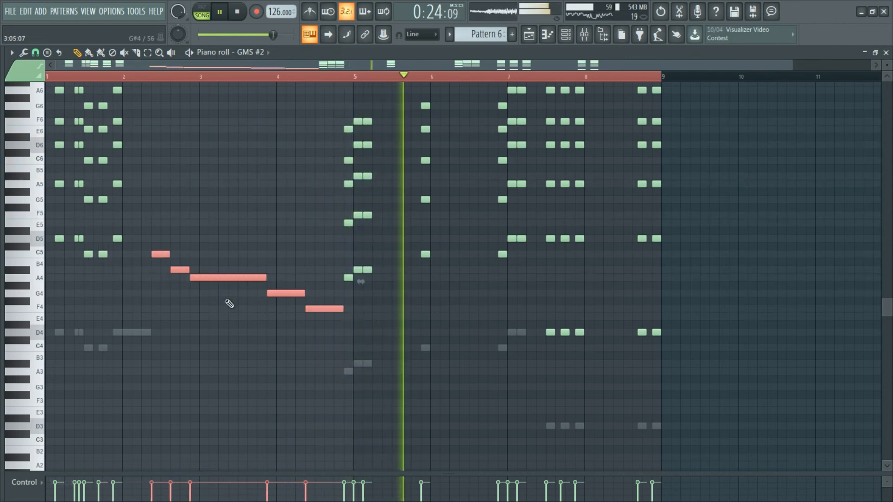
Duplicate the five descending notes in GMS #2 one octave higher, from C6 down to F5
ctrl+shift+click(167, 255)
ctrl+shift+click(178, 269)
drag(222, 280, 337, 314)
key(ctrl+c)
key(ctrl+v)
key(ctrl+Up)
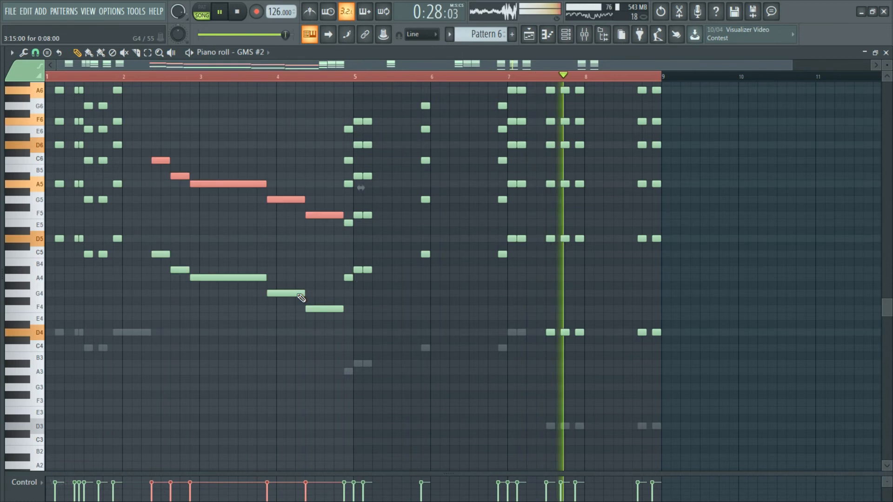
Build a chord on the C6 note in bar 2 of GMS #2 by adding E6, G6 and G5 at the same length
scroll(301, 298, up, 3)
ctrl+click(205, 204)
ctrl+shift+click(159, 231)
drag(161, 231, 164, 175)
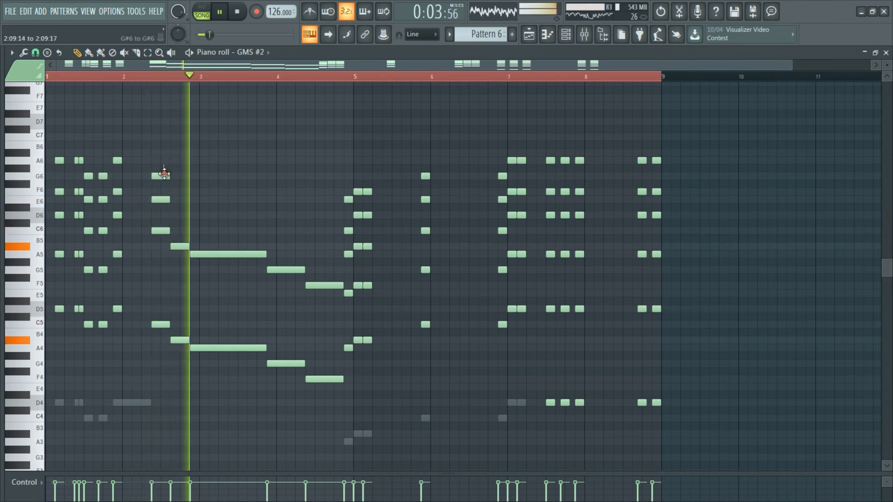
shift+click(164, 175)
key(ctrl+Down)
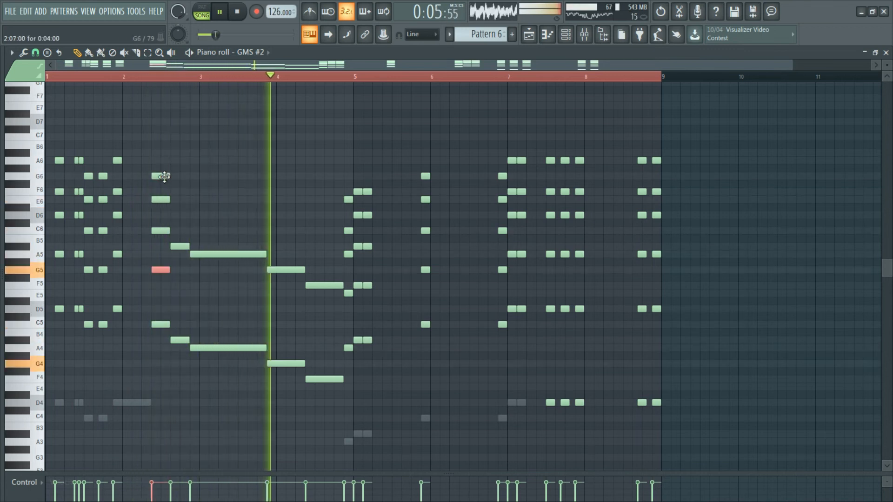
Stack D6, F6 and F5 on the A#5 note in bar 2 and add C6 above the long A5 note
click(180, 246)
click(179, 217)
click(179, 191)
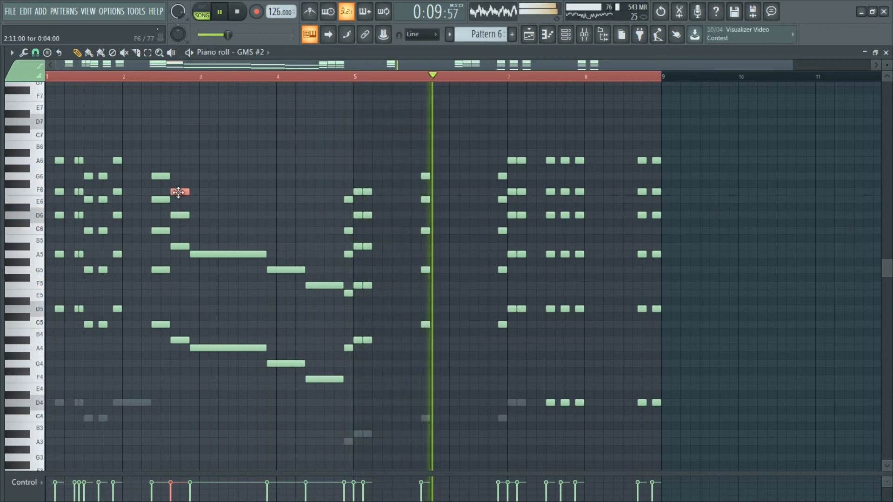
key(ctrl+v)
key(ctrl+Down)
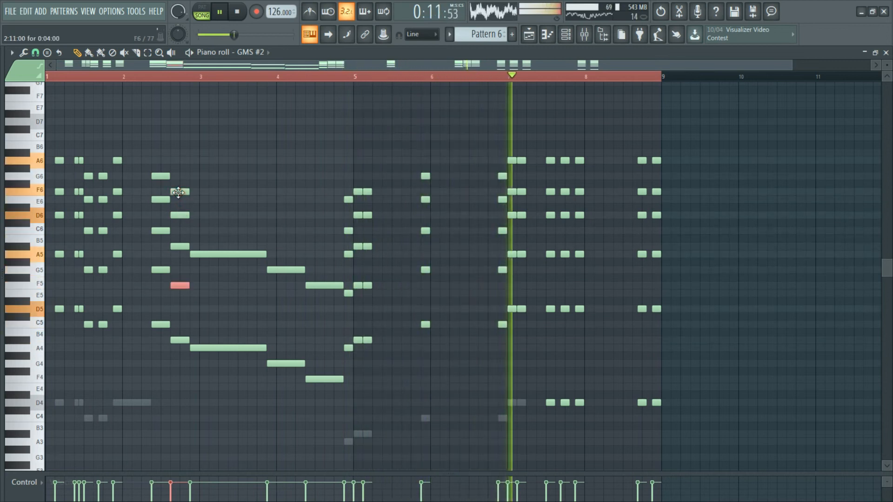
click(217, 254)
click(219, 229)
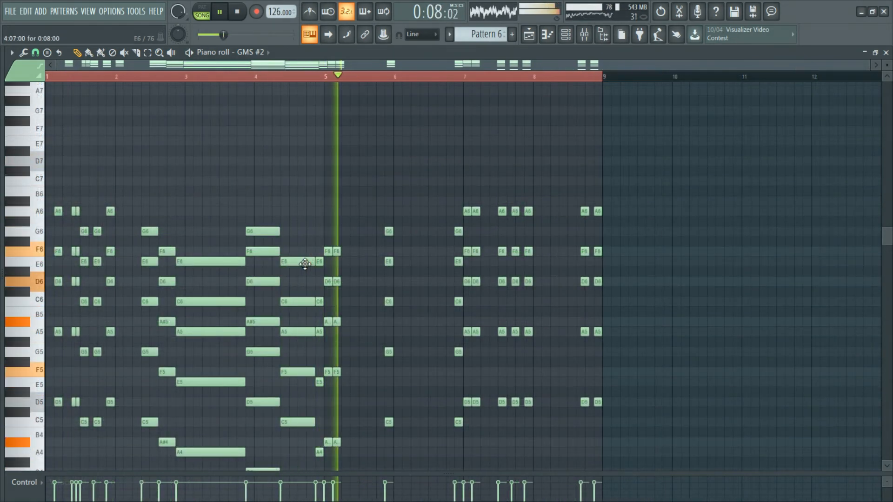
Copy the C6, A#5, A5, G5 and F5 notes of the descending line up an octave as a top voice from C7 to F6
scroll(279, 251, down, 2)
ctrl+shift+click(200, 304)
ctrl+shift+click(165, 292)
ctrl+shift+click(150, 272)
ctrl+shift+click(254, 321)
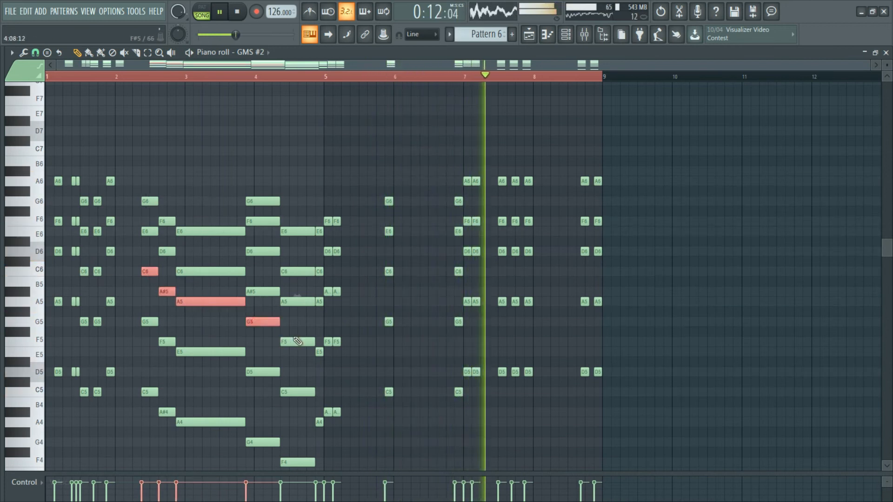
ctrl+shift+click(298, 342)
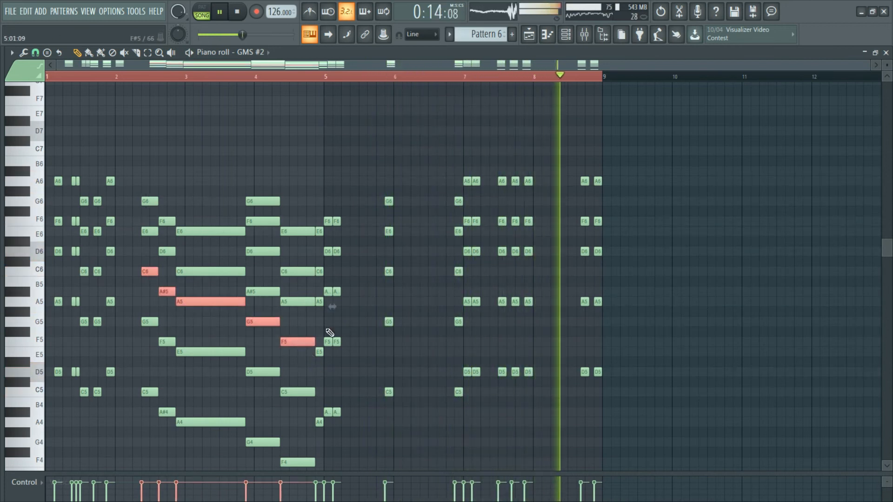
key(ctrl+Up)
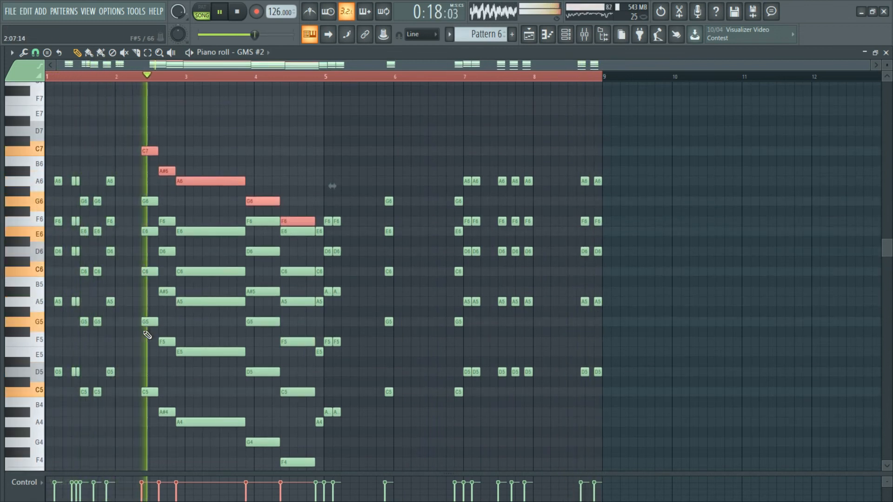
Duplicate the short E5 and two F5 notes around the start of bar 5 one octave higher
scroll(210, 339, down, 1)
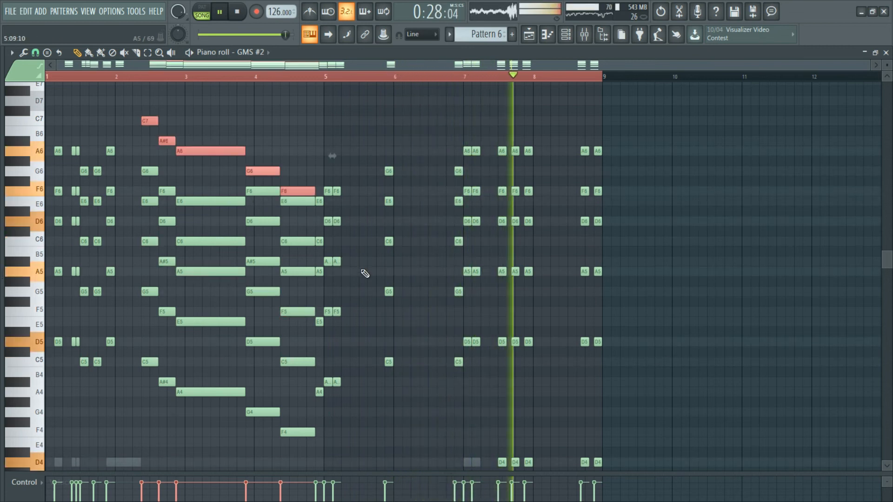
ctrl+click(329, 328)
ctrl+shift+click(319, 321)
ctrl+shift+click(326, 312)
ctrl+shift+click(337, 313)
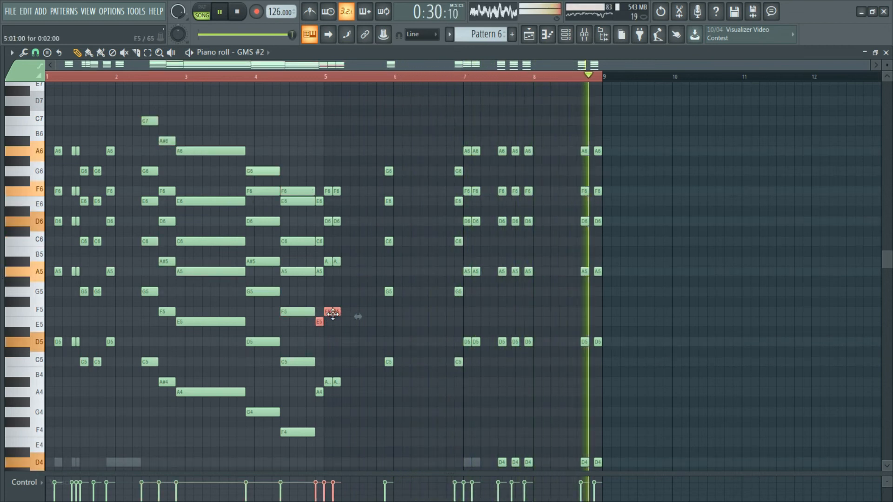
key(ctrl+c)
key(ctrl+v)
key(ctrl+Up)
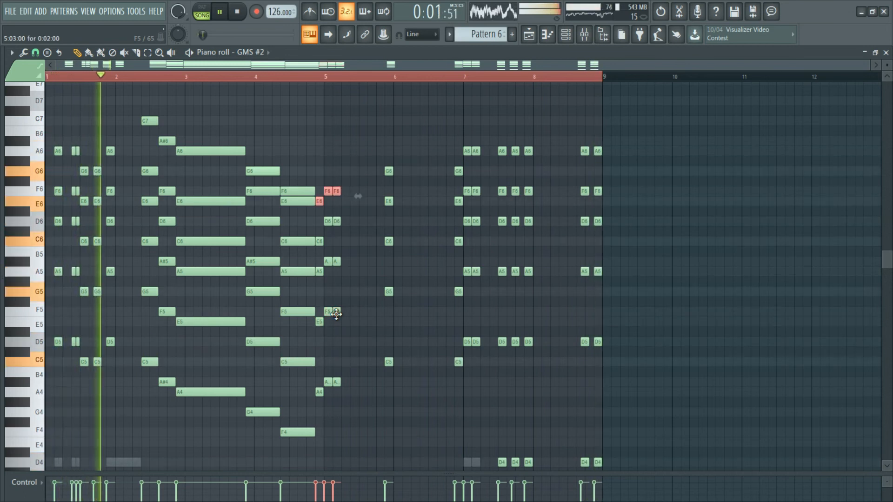
Raise the copied short notes around the start of bar 5 to G6 and A6
key(Up)
key(Up)
key(Up)
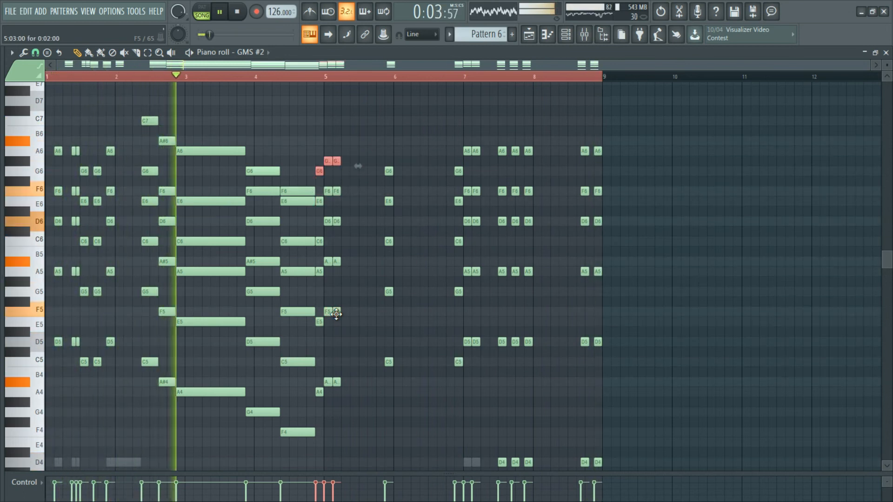
drag(348, 132, 327, 150)
ctrl+click(366, 187)
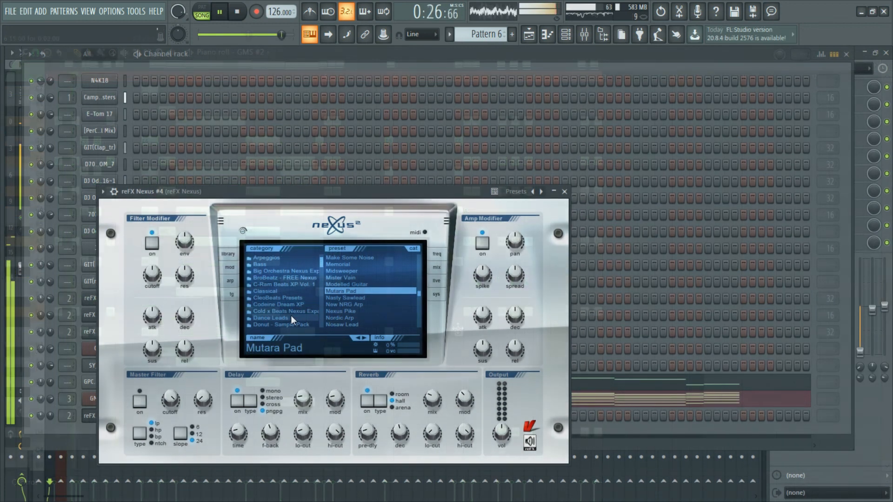
Load the LD Commerse preset from the Dance Leads category in reFX Nexus #4
click(291, 317)
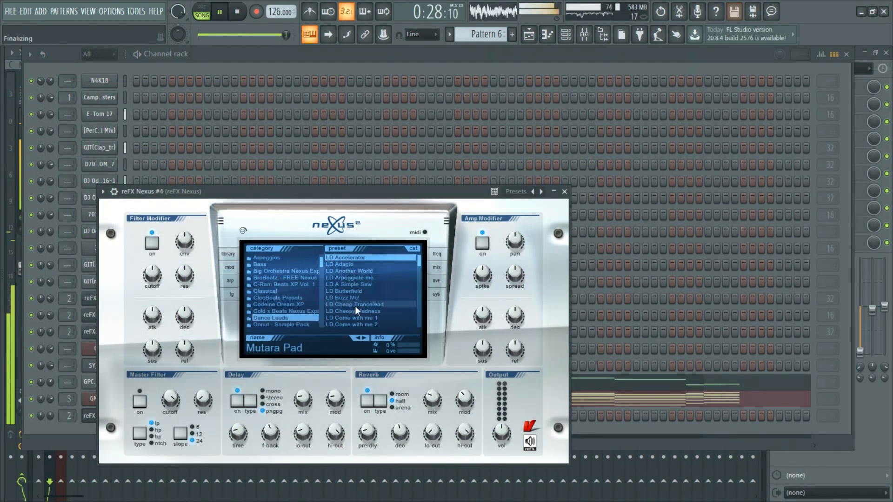
scroll(356, 307, down, 7)
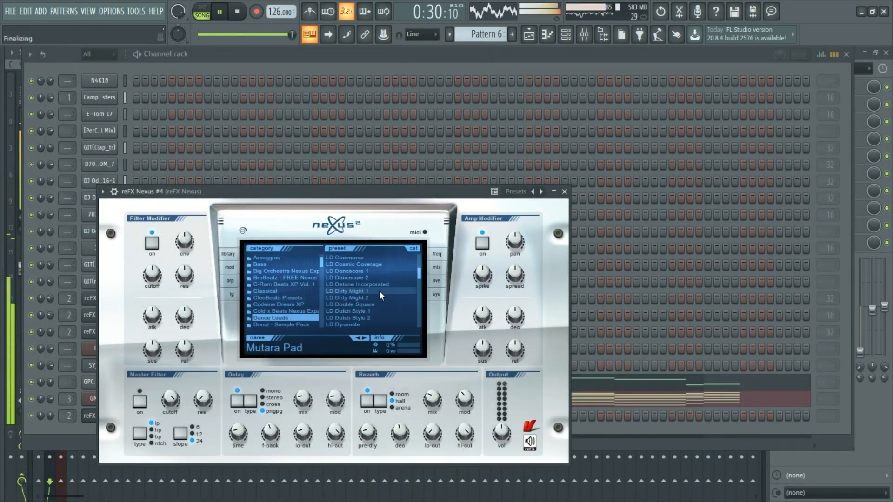
scroll(366, 270, up, 2)
click(364, 259)
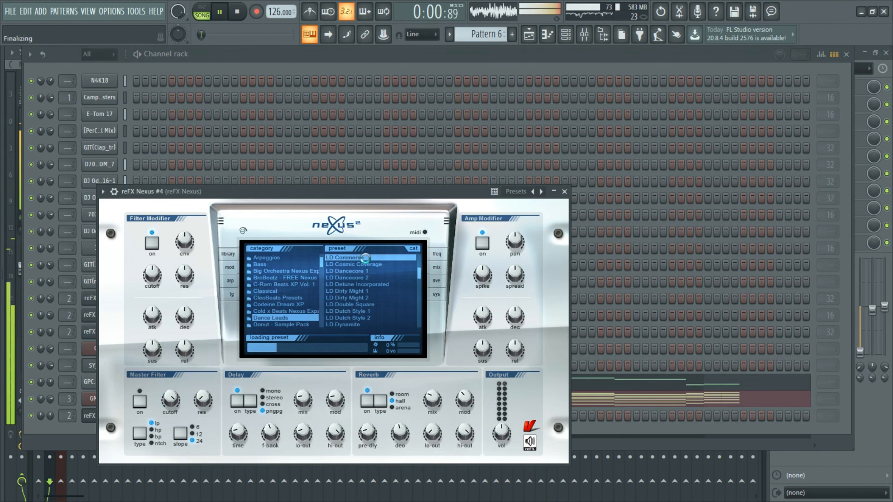
click(564, 192)
Copy all the GMS #2 chord notes to the reFX Nexus #4 channel and open them in its piano roll
click(124, 400)
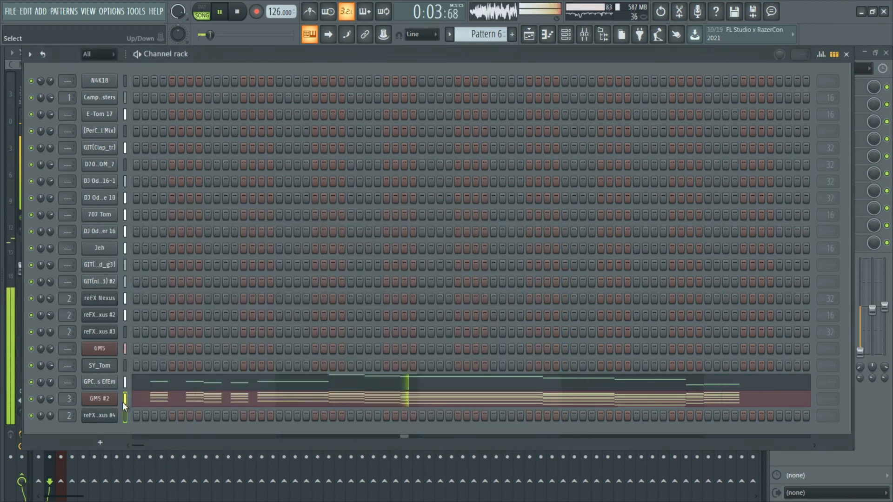
click(125, 416)
key(ctrl+v)
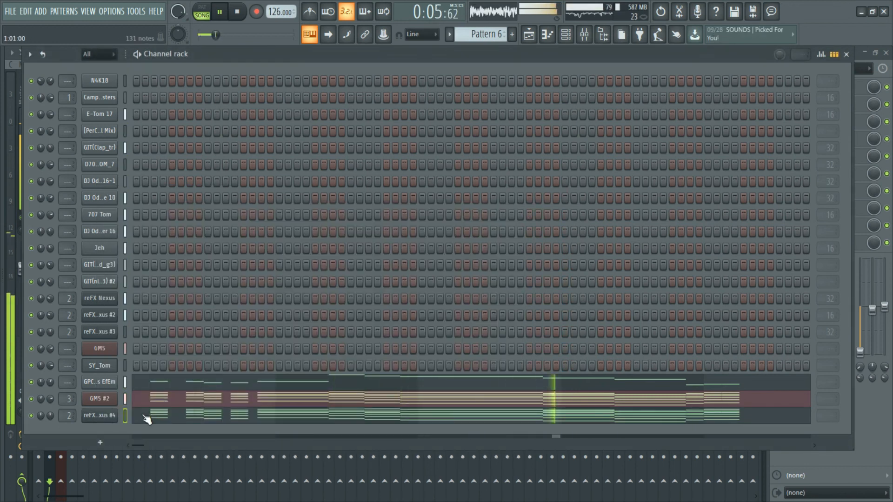
click(146, 418)
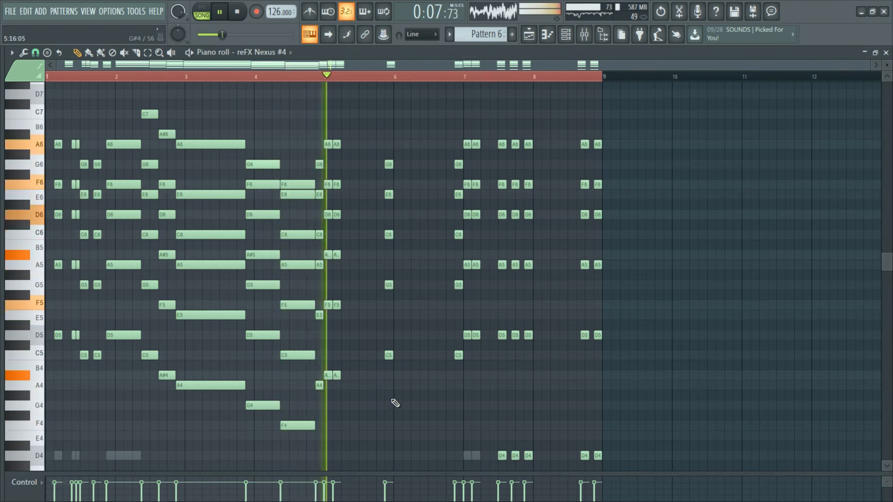
Set the reFX Nexus #4 channel volume to 38% and show the channel rack as a piano roll overview
click(566, 34)
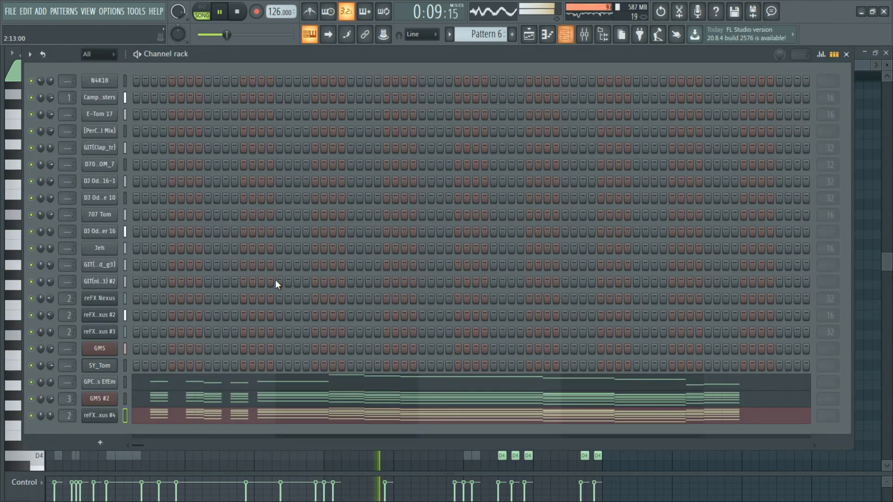
click(95, 417)
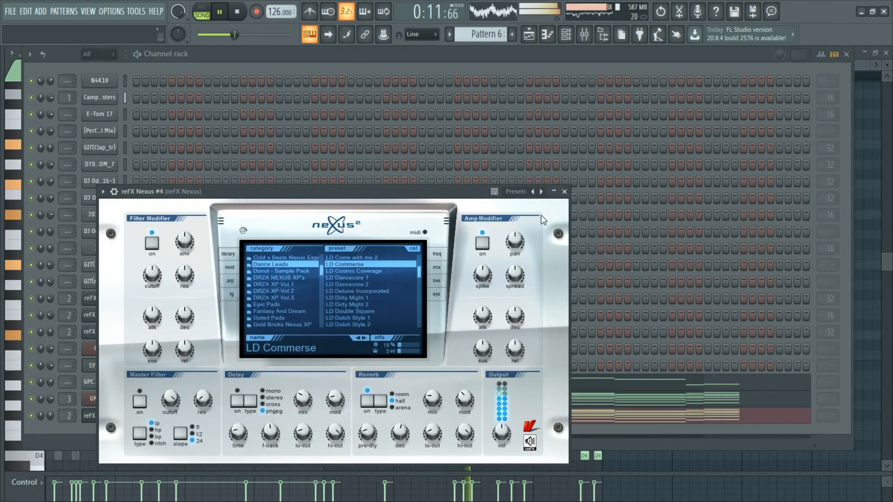
click(566, 193)
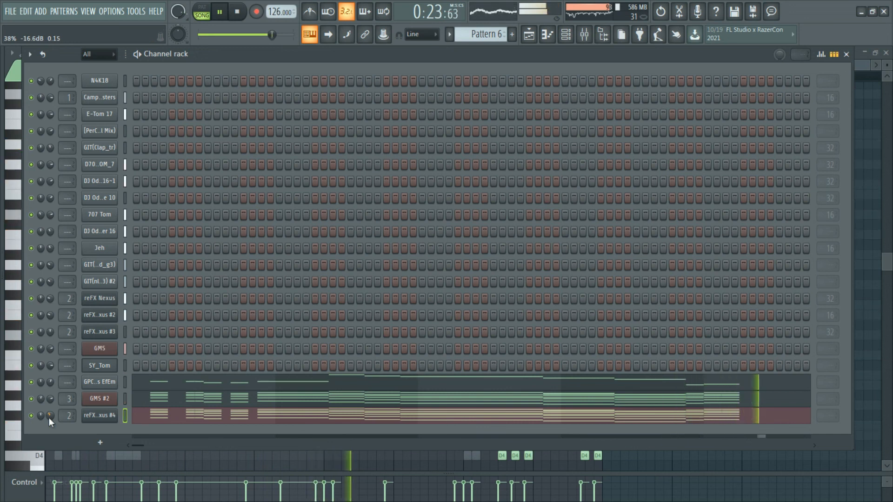
click(821, 54)
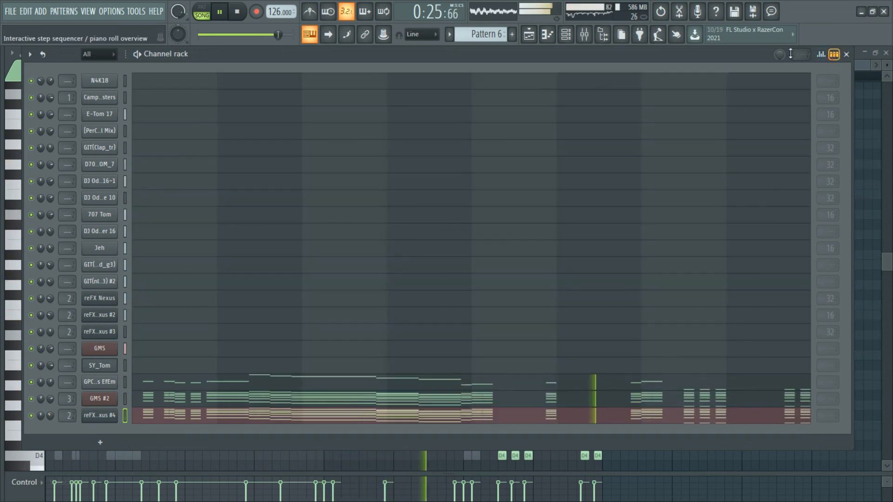
Compare the arrangement with and without Pattern 6 by muting and unmuting Track 7 in the Playlist
click(530, 37)
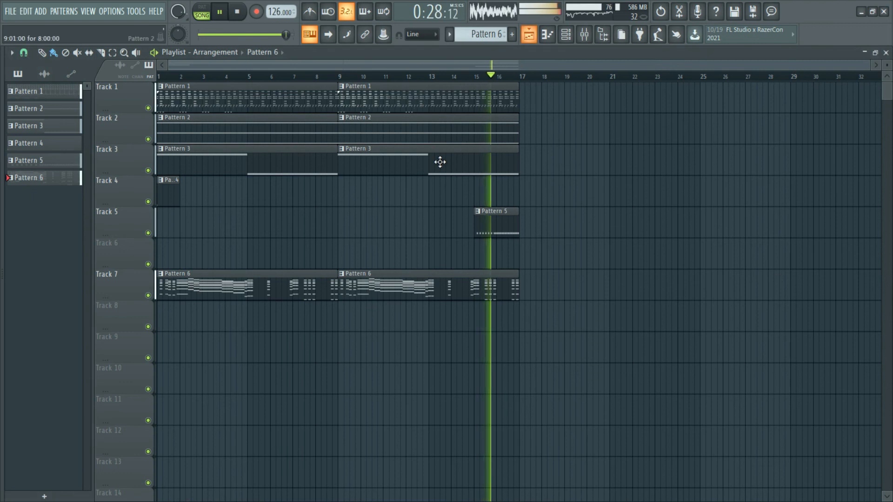
click(148, 296)
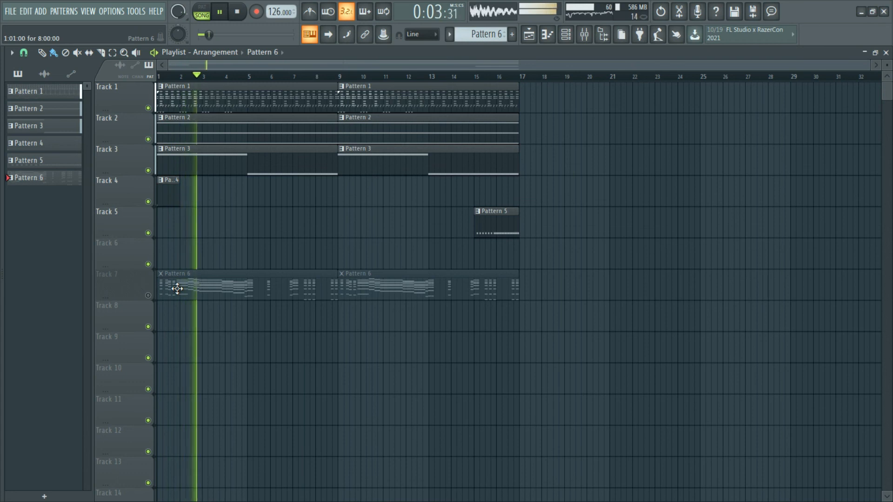
click(569, 38)
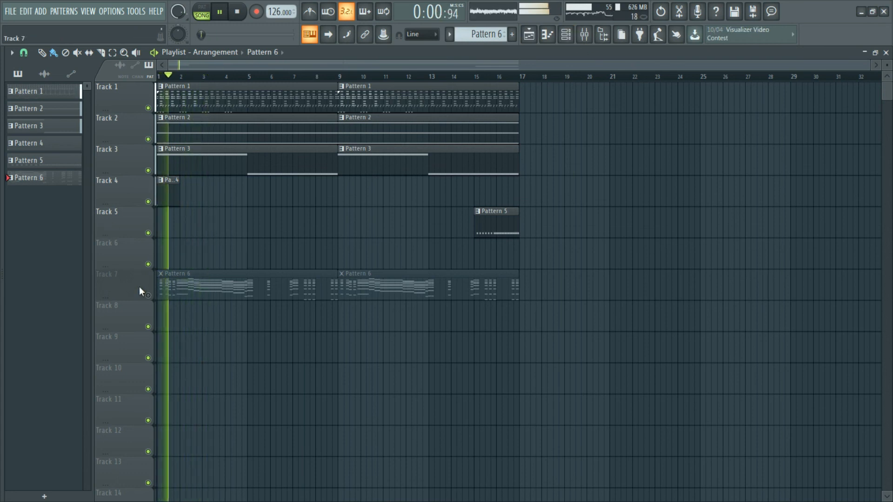
click(148, 295)
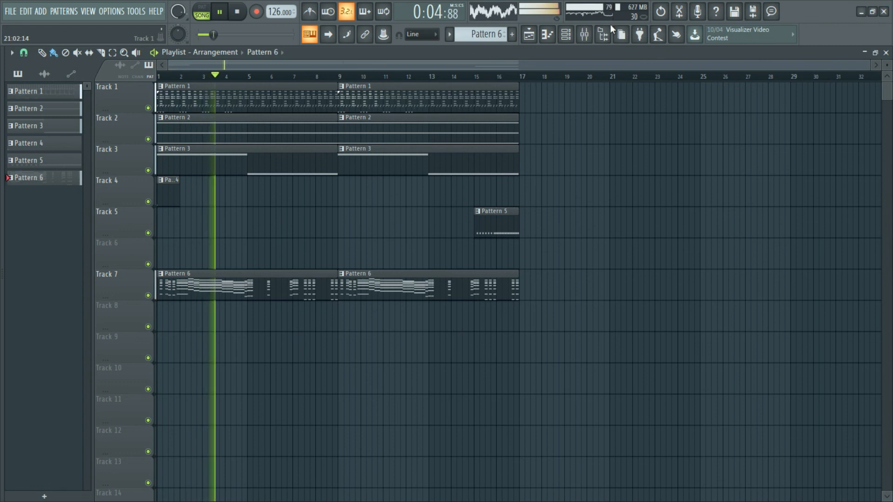
Inspect the GMS #2 mixer track and the channel rack, and stop playback in the Playlist
click(584, 35)
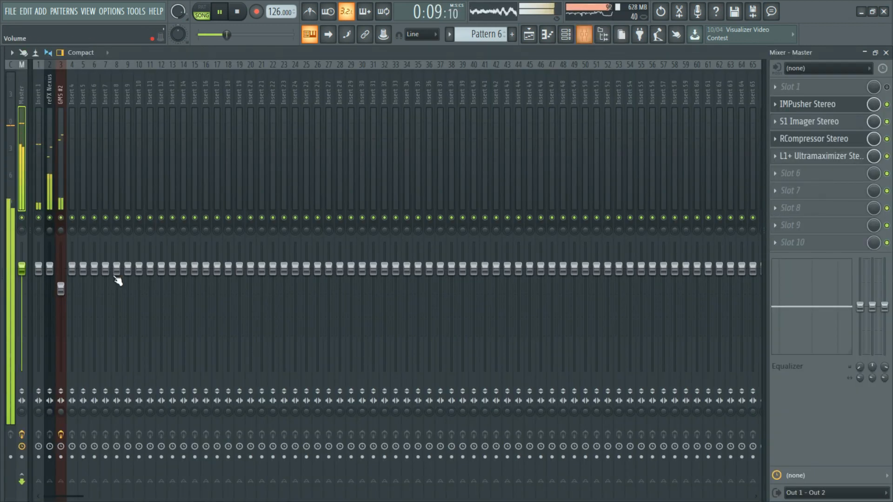
click(61, 289)
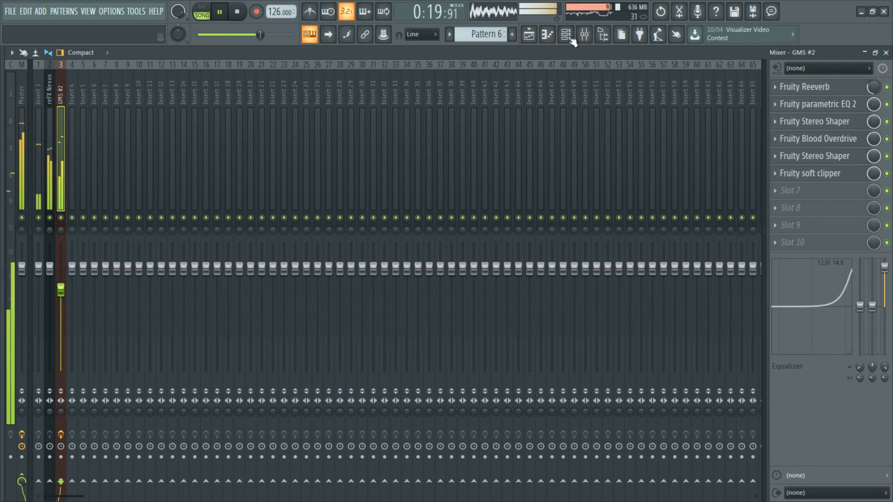
key(F6)
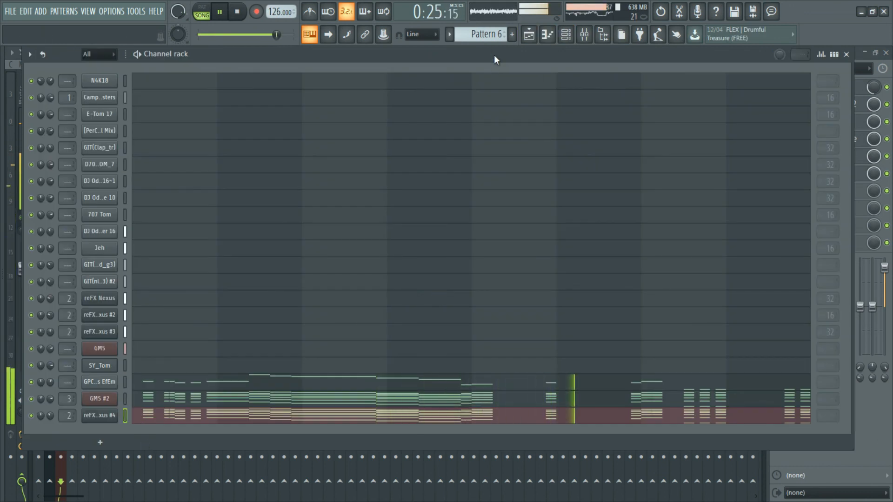
click(530, 34)
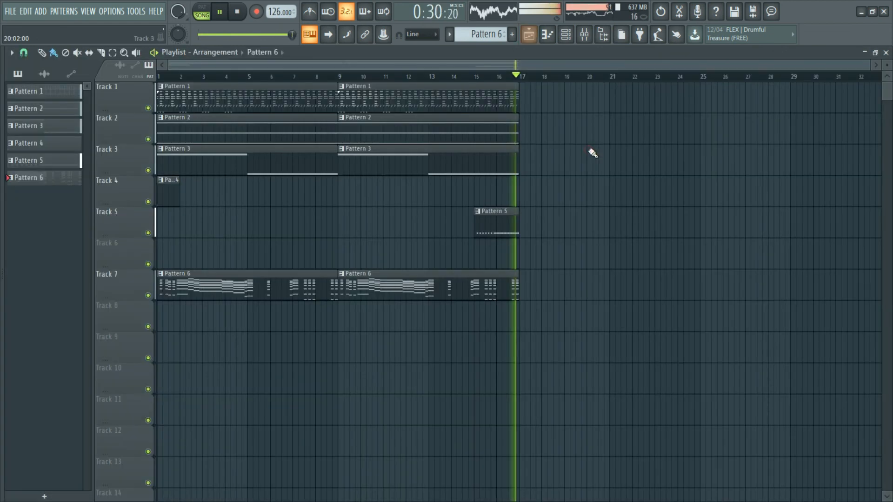
key(space)
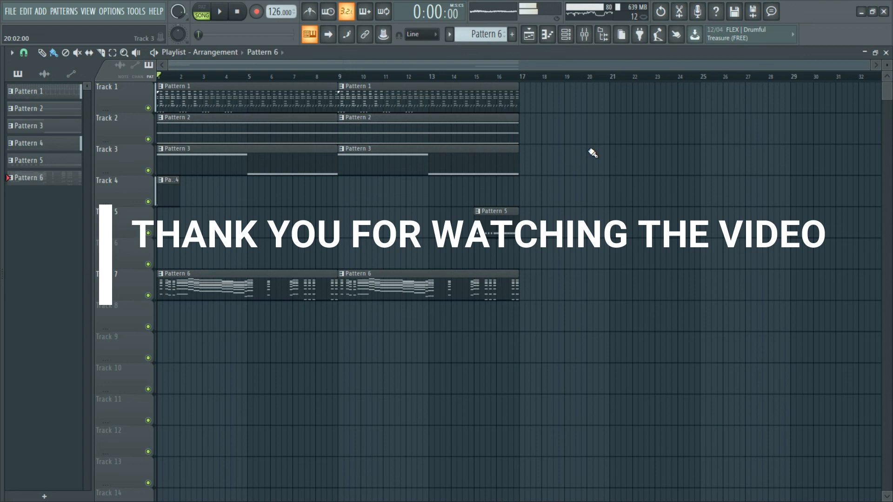